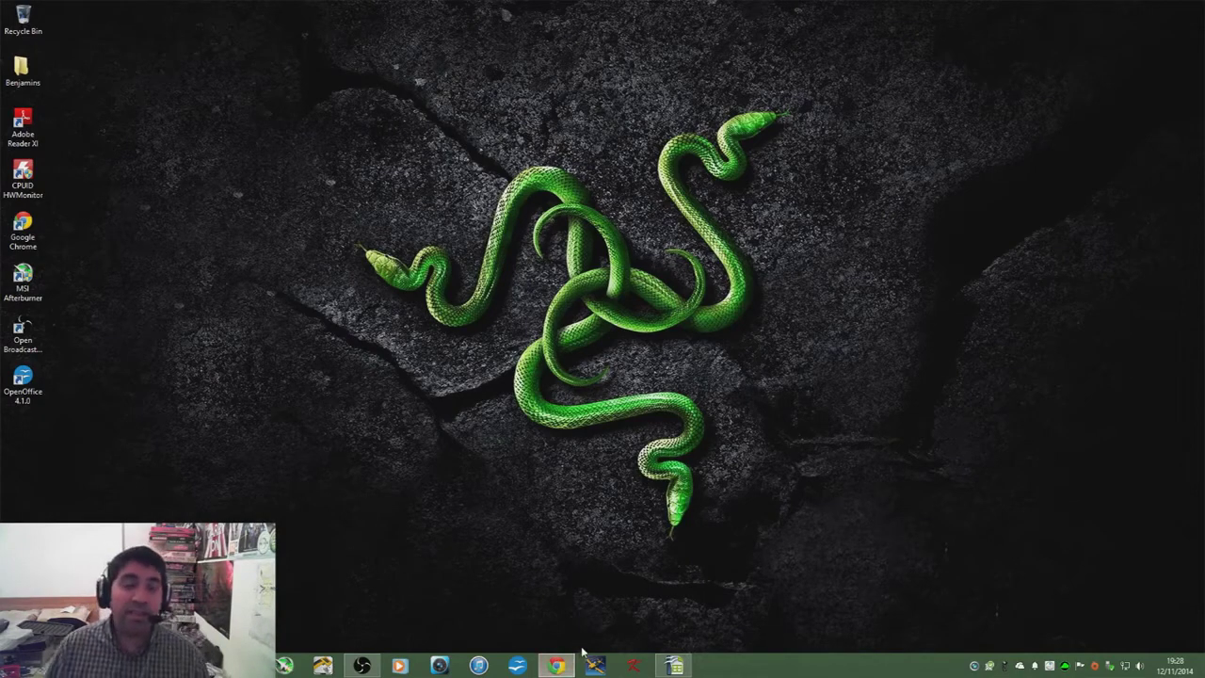
Switch to the Chrome window and look through the recent sales on the My eBay Sold page, up to the seller summary.
mouse_move(559, 666)
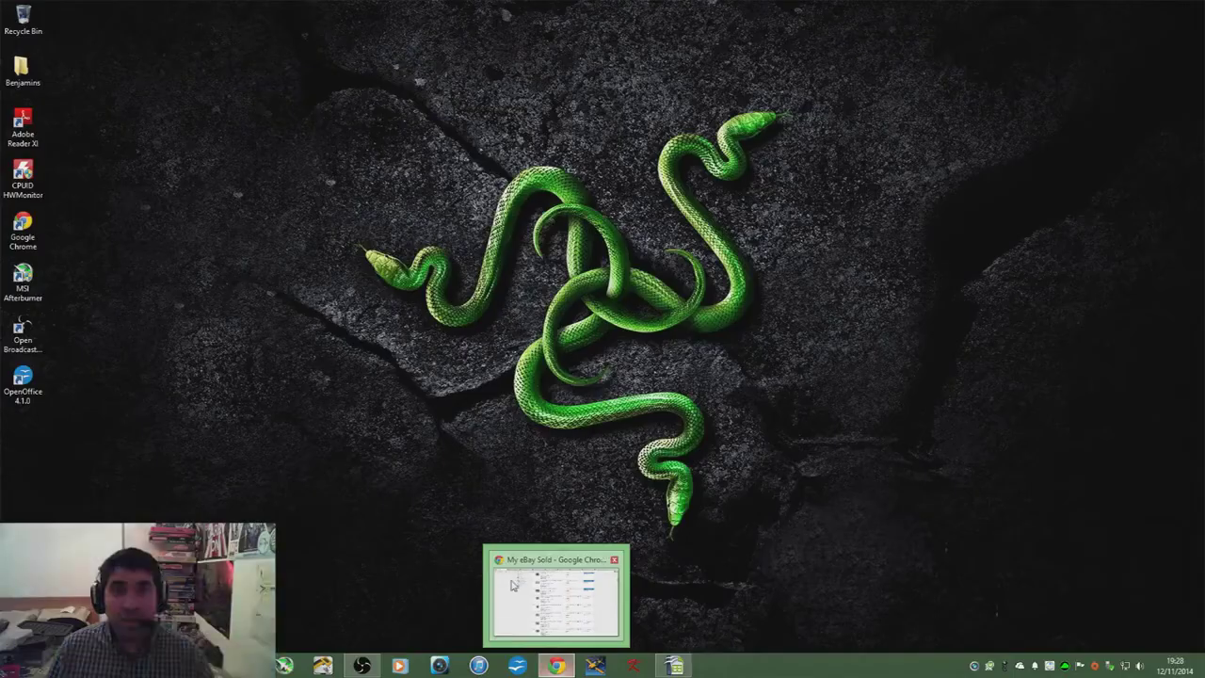
click(513, 585)
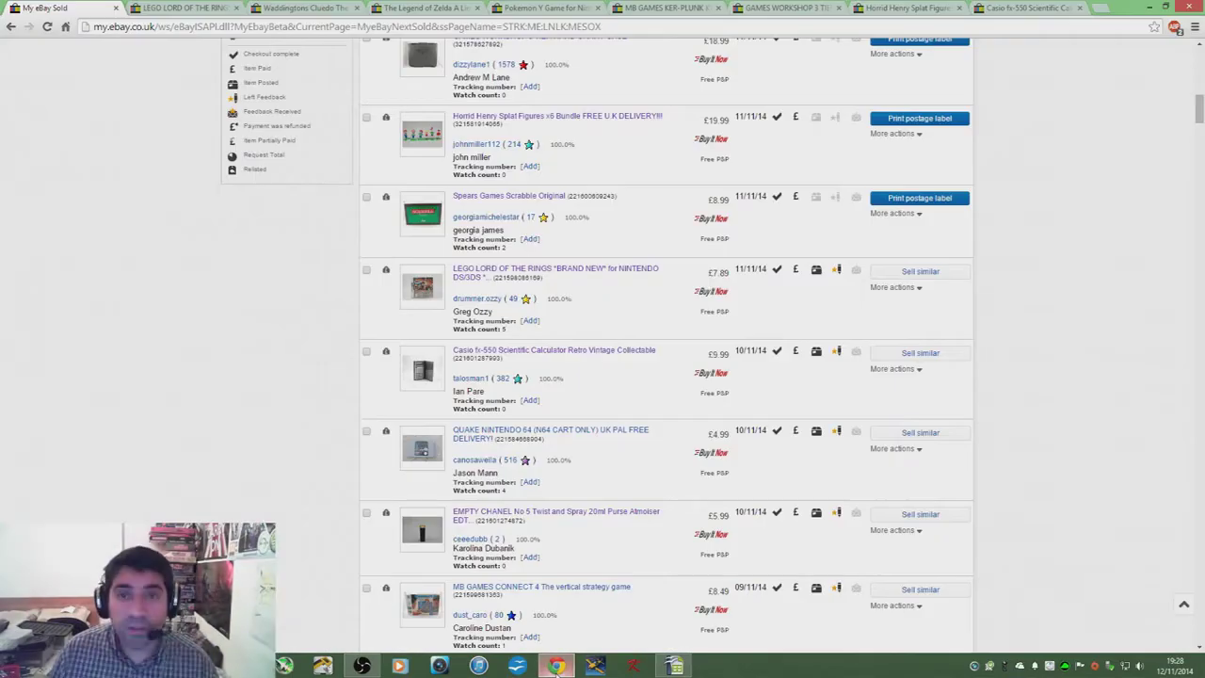
scroll(248, 462, up, 10)
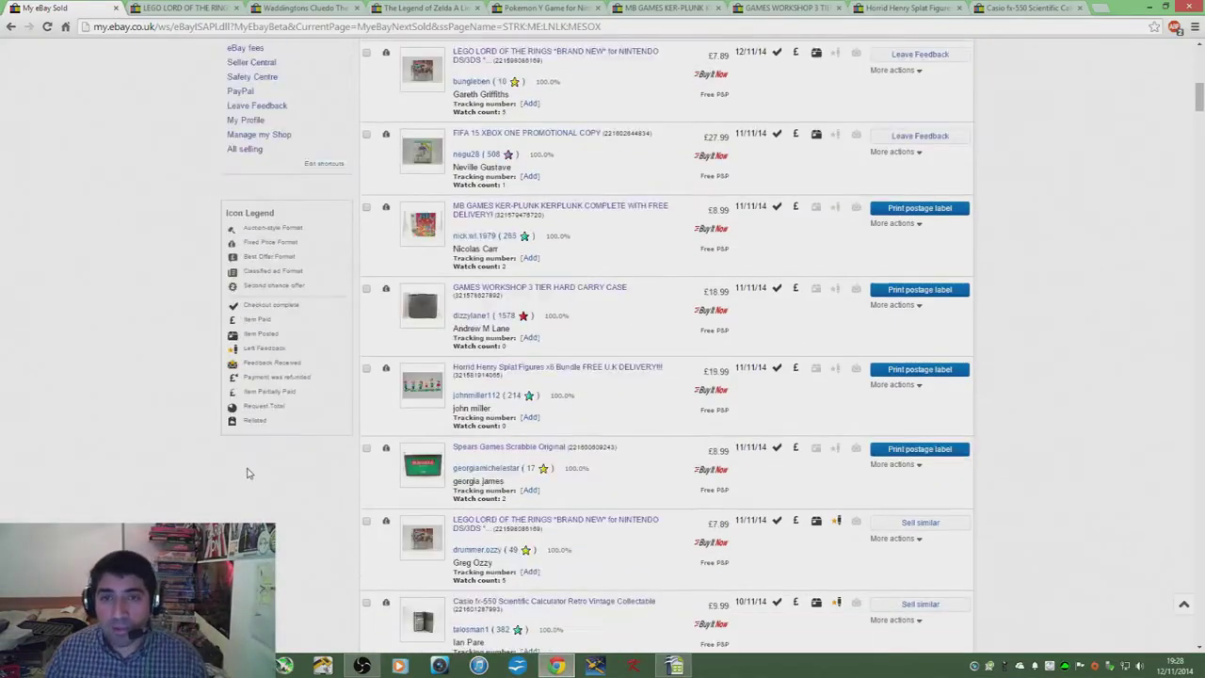
scroll(244, 474, up, 3)
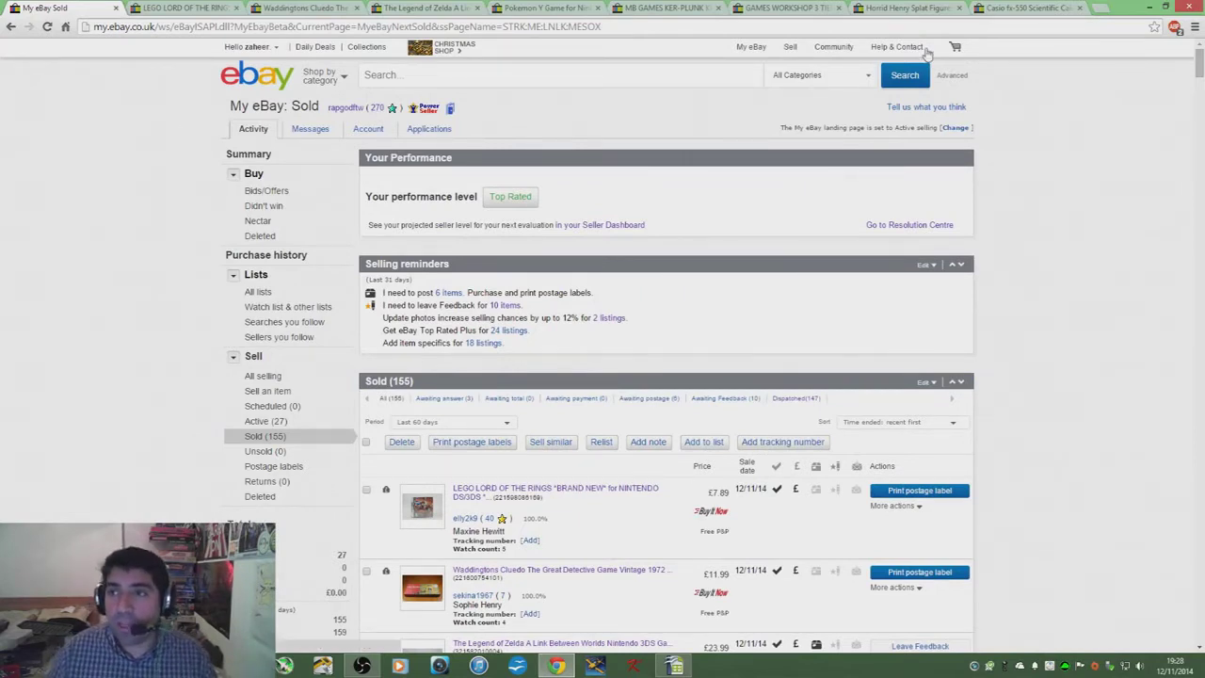
Move the Horrid Henry tab to the end, and inspect the magnified cover photo in the LEGO Lord of the Rings listing.
click(915, 8)
click(184, 8)
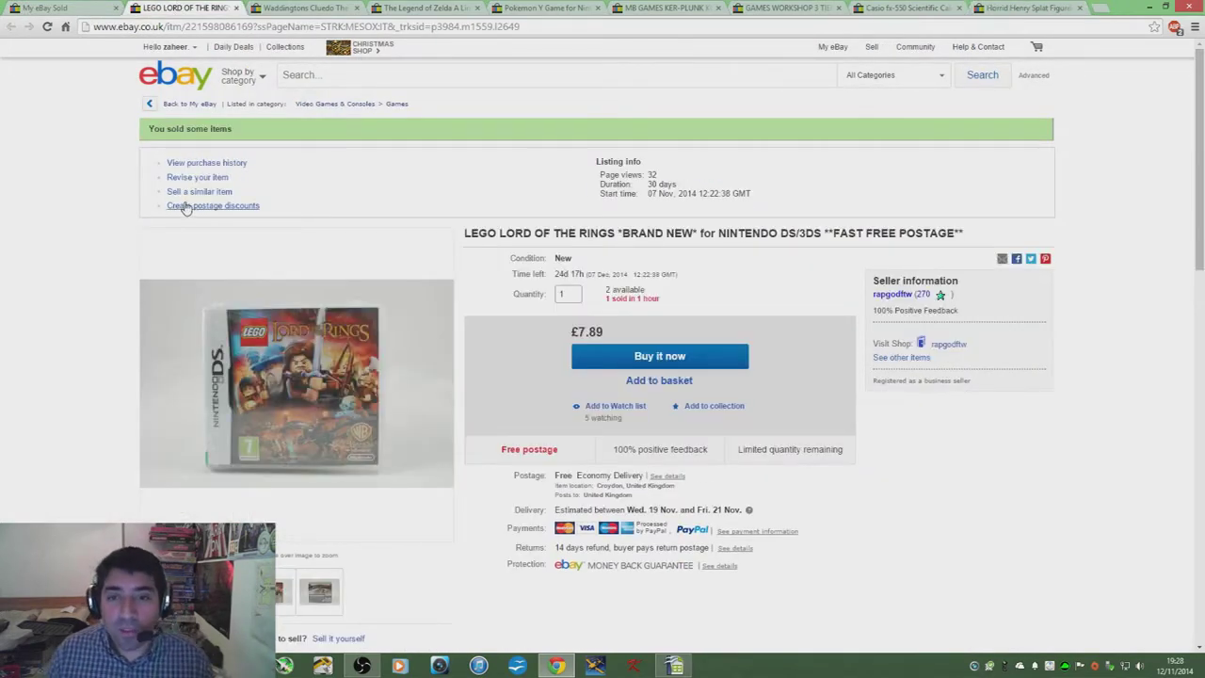
scroll(320, 323, down, 1)
mouse_move(304, 315)
scroll(295, 315, down, 1)
scroll(301, 315, up, 1)
scroll(302, 310, down, 1)
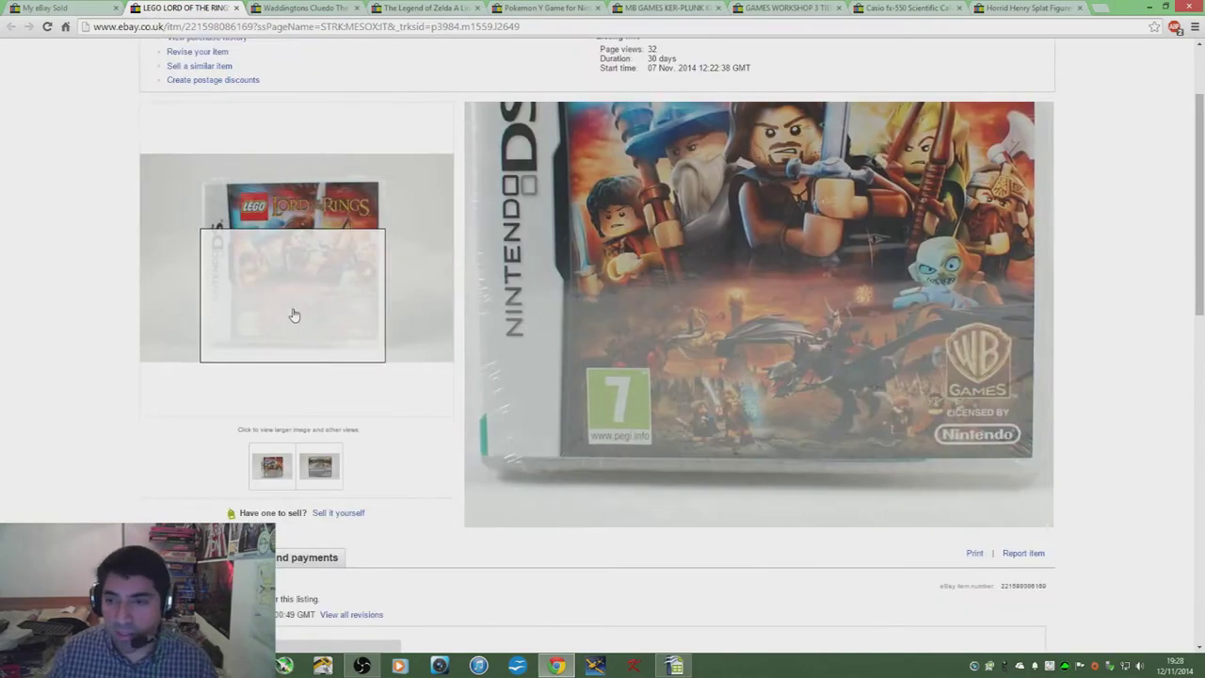
scroll(298, 296, up, 2)
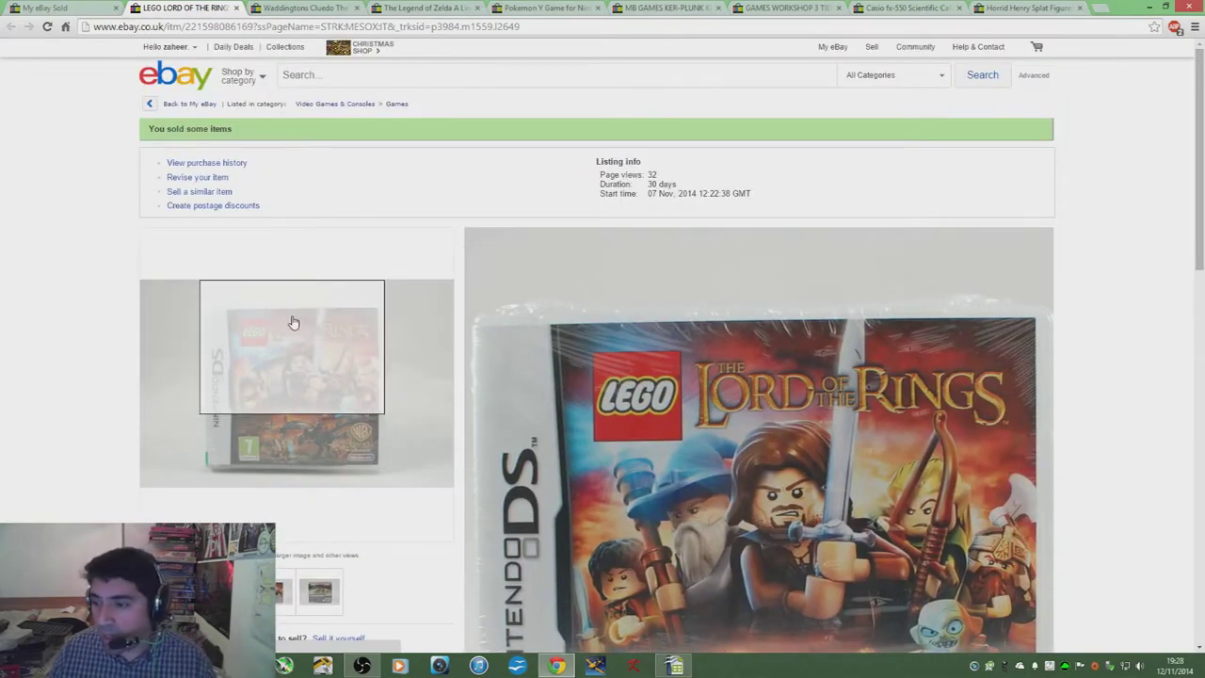
scroll(291, 321, down, 1)
scroll(292, 321, up, 1)
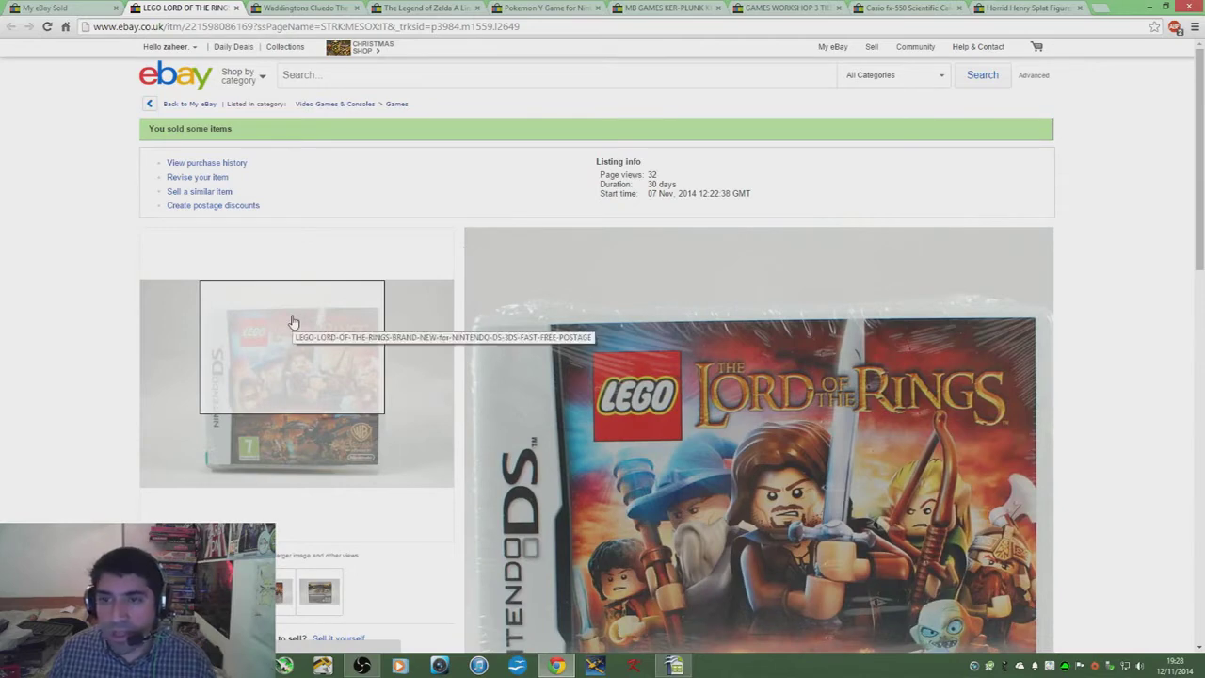
scroll(294, 323, down, 1)
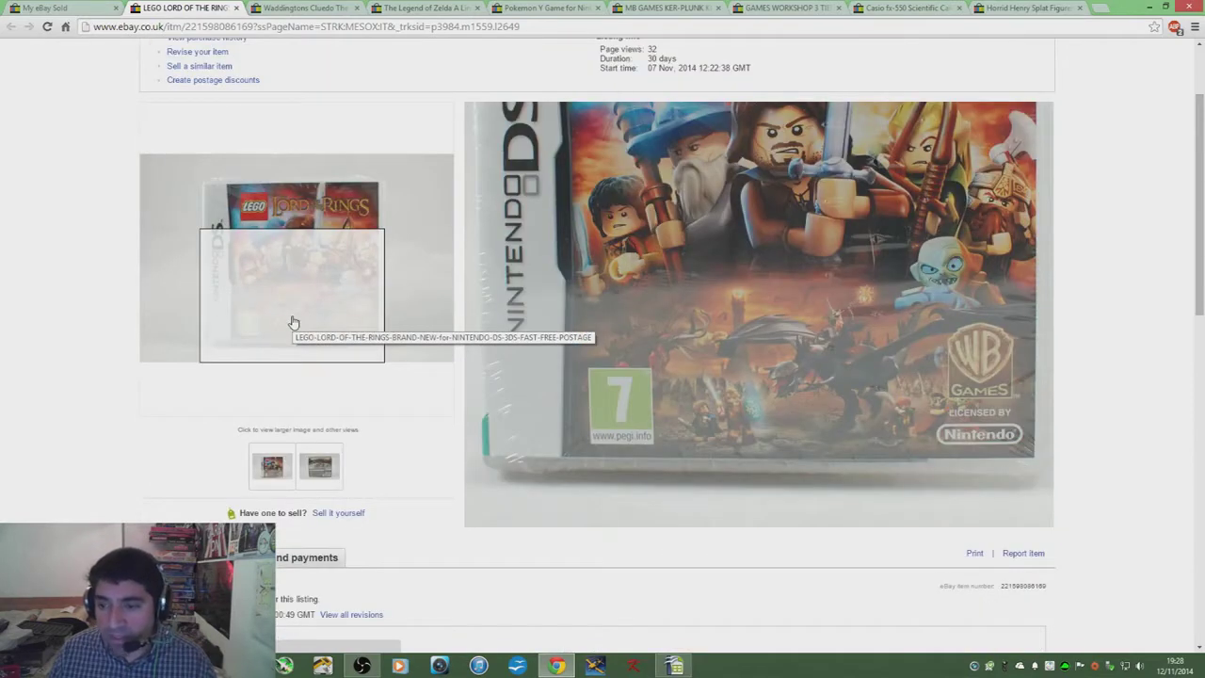
scroll(294, 323, up, 1)
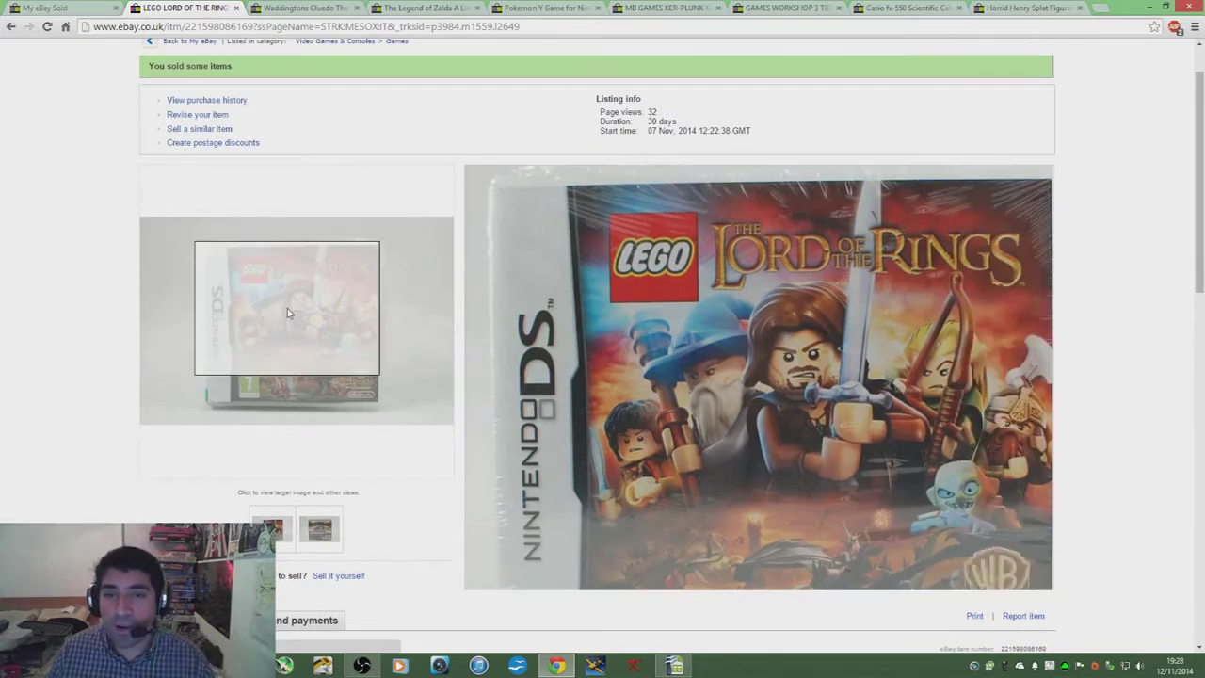
Enlarge the LEGO Lord of the Rings photo, view the back cover picture, and close the photo viewer.
click(289, 314)
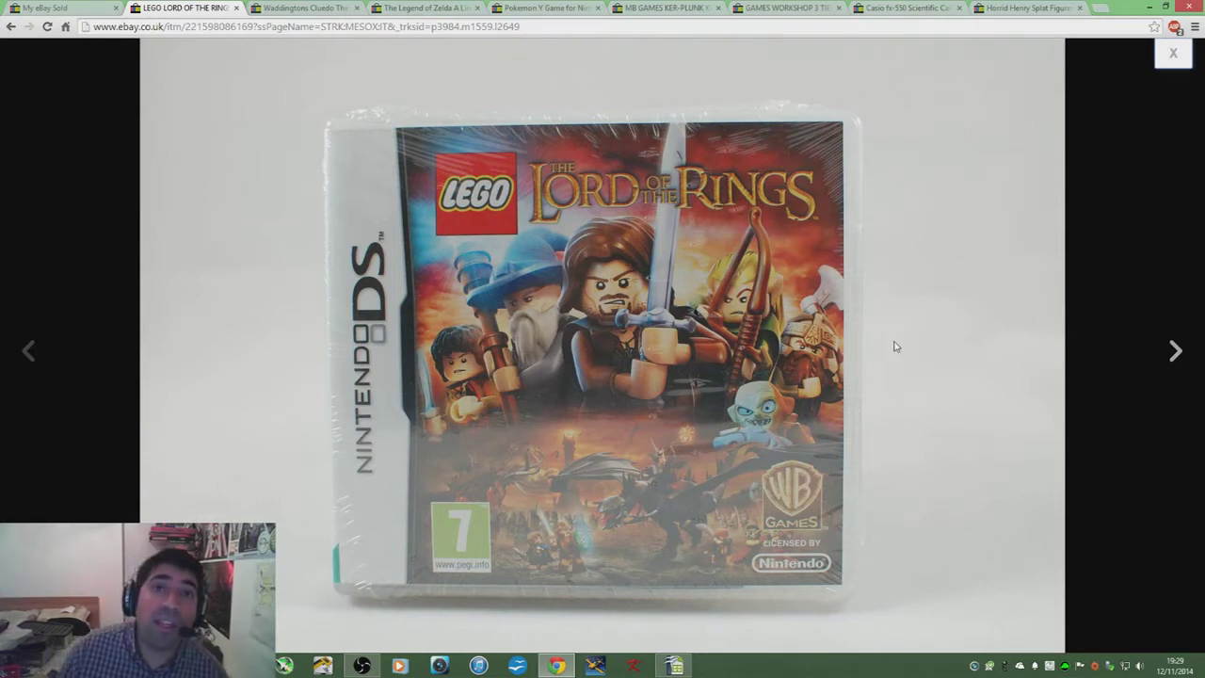
click(1179, 356)
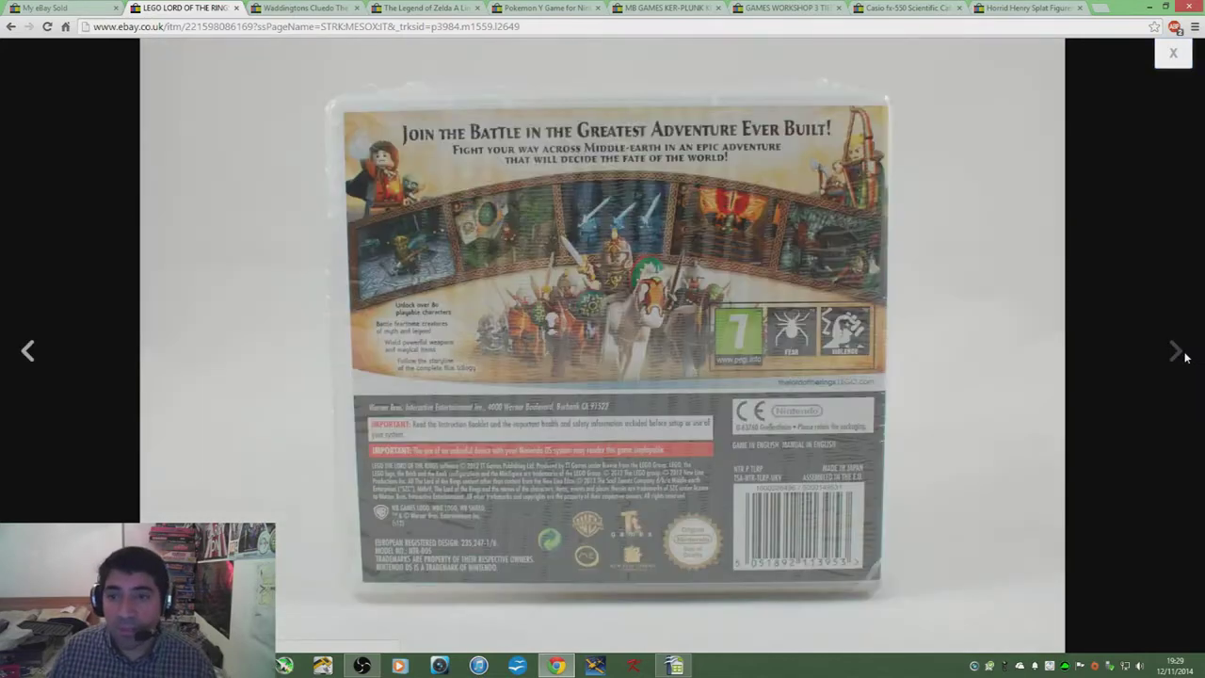
click(1174, 53)
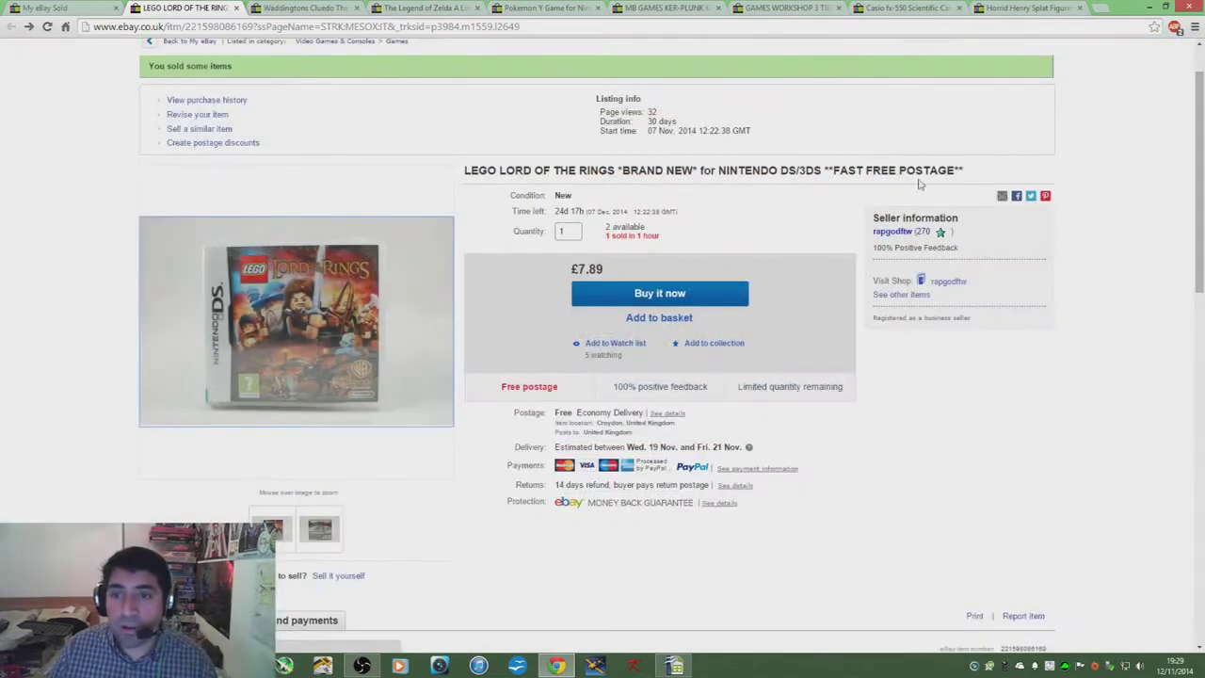
Review the price, postage and description details of the LEGO Lord of the Rings listing, and close its tab.
scroll(876, 236, down, 2)
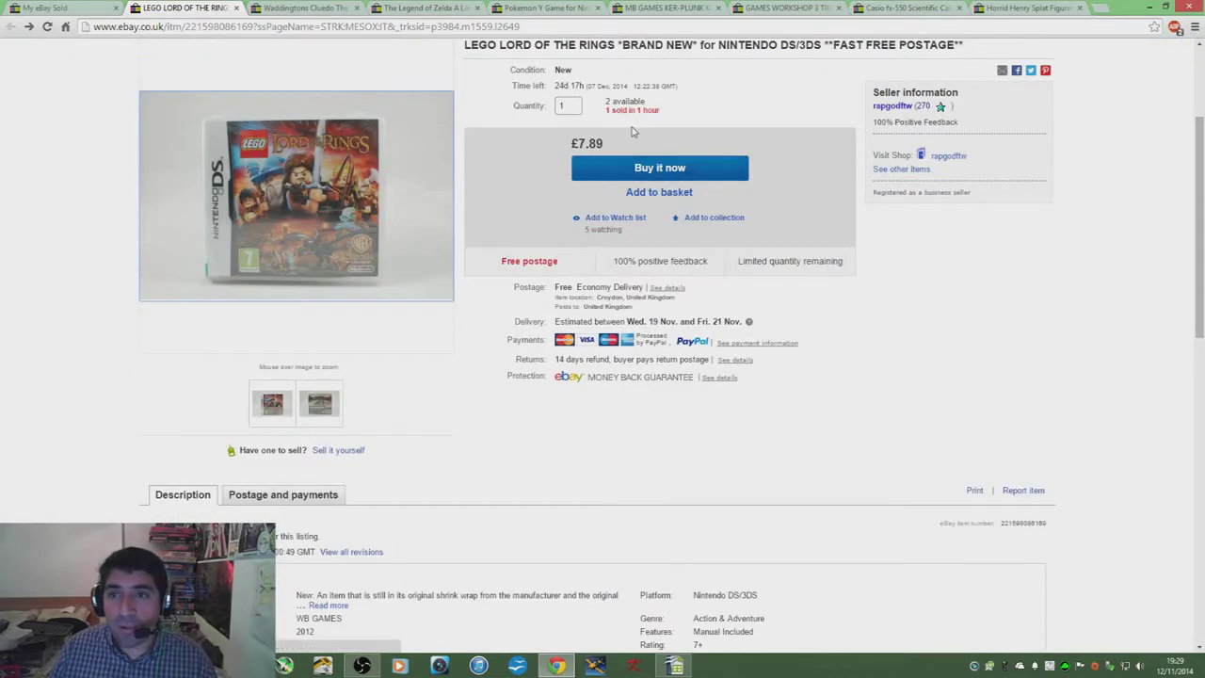
scroll(618, 191, down, 1)
scroll(412, 216, up, 3)
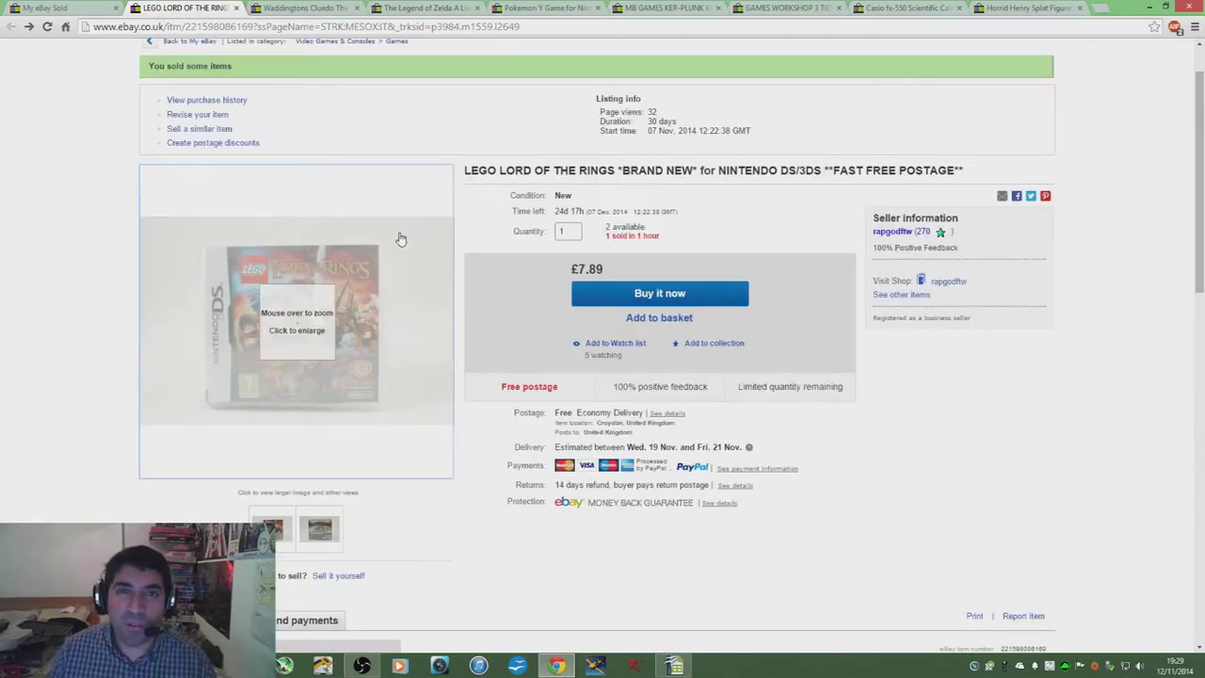
scroll(403, 236, up, 1)
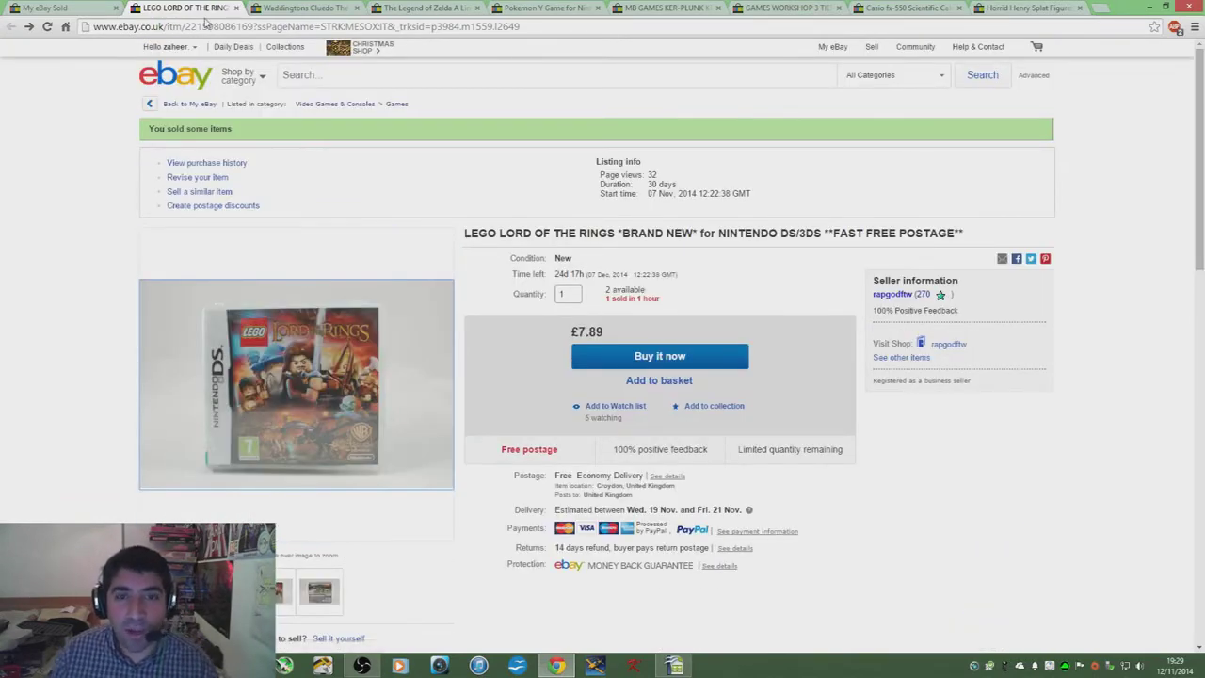
scroll(85, 138, down, 2)
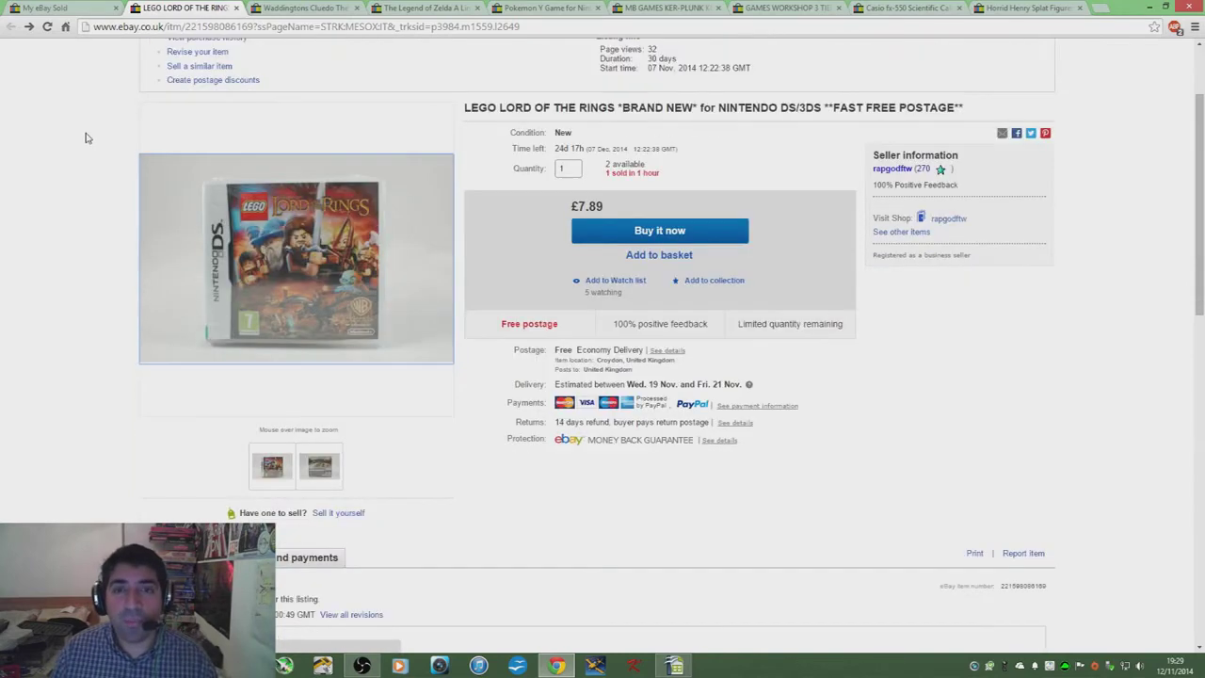
click(235, 8)
Enlarge the Waddingtons Cluedo photos, compare the box front with the open box contents, and return to the listing.
click(264, 410)
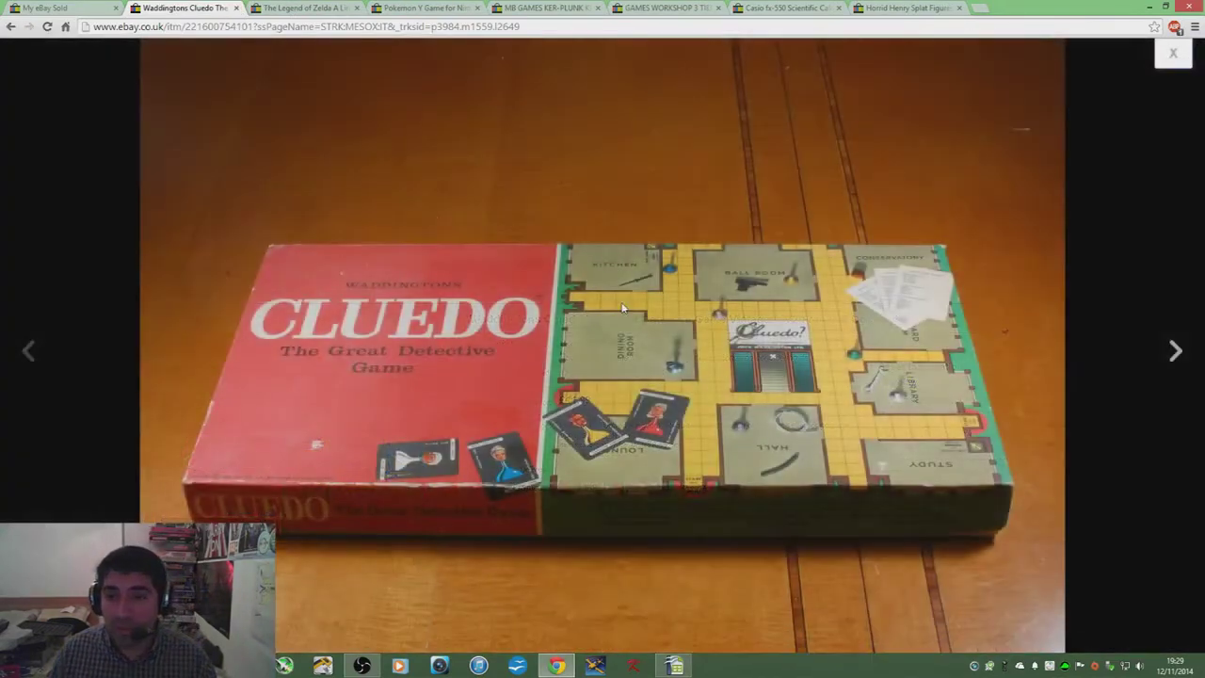
click(1175, 351)
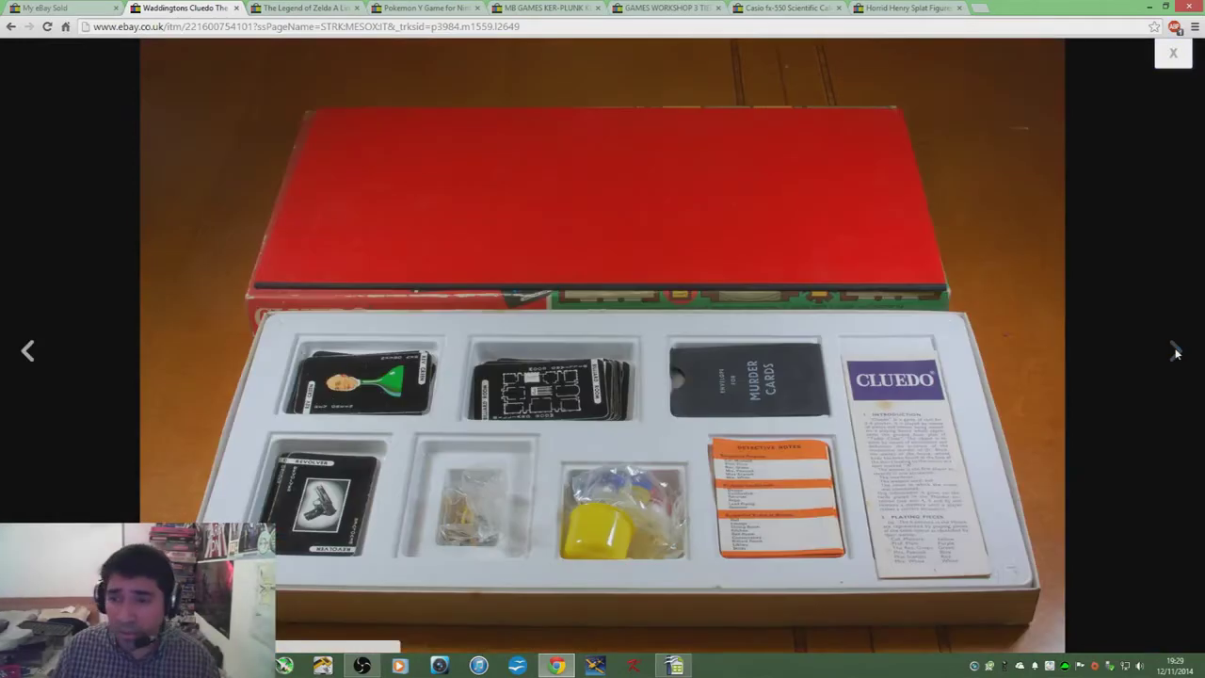
click(28, 351)
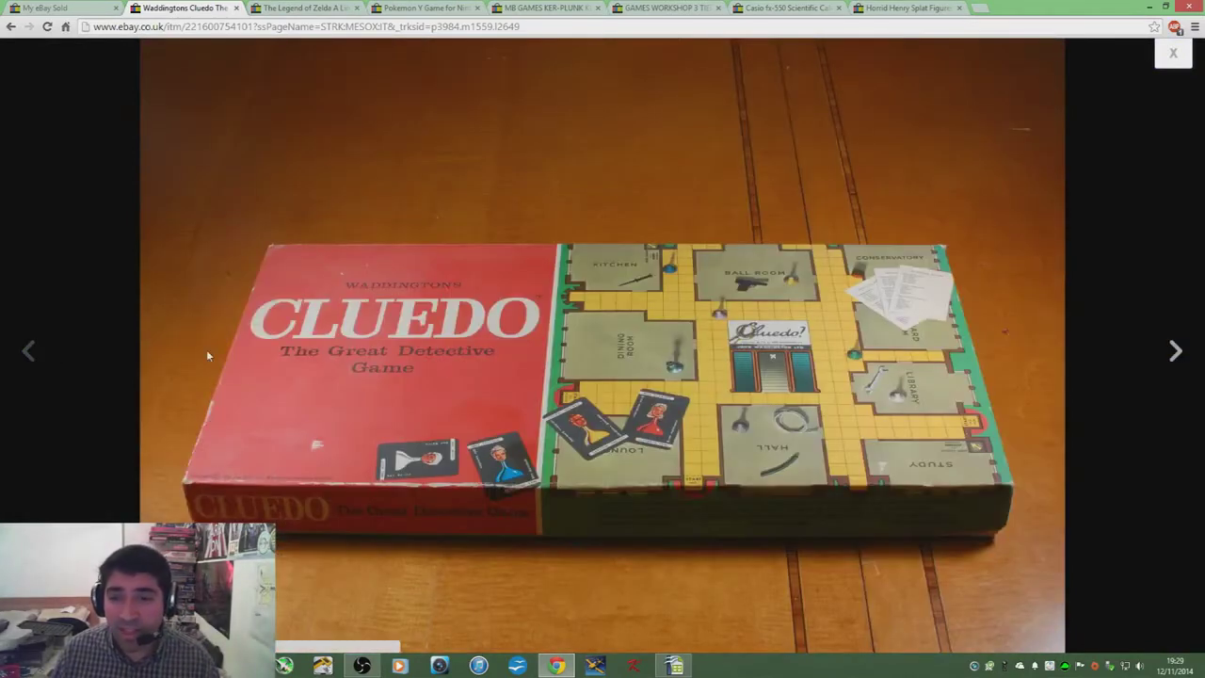
click(1176, 350)
click(42, 339)
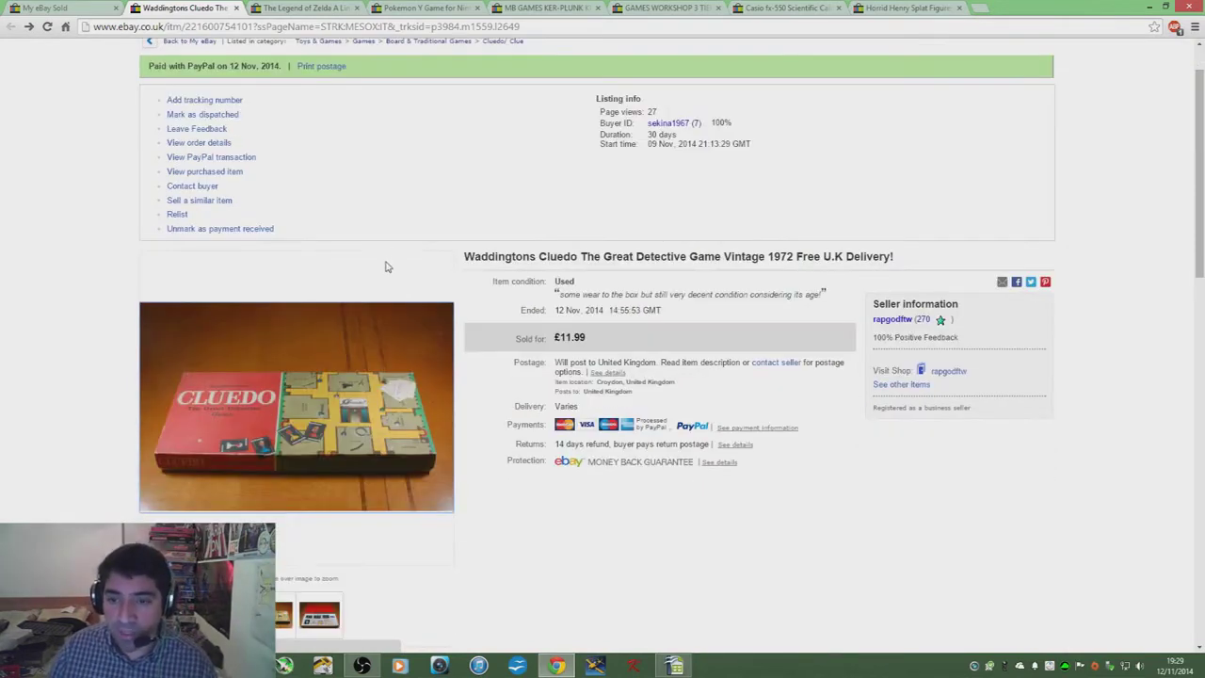
Review the sale price and condition details of the Waddingtons Cluedo listing, and close its tab.
scroll(424, 273, down, 2)
scroll(213, 153, up, 2)
scroll(211, 153, down, 2)
scroll(211, 154, up, 2)
scroll(211, 153, up, 2)
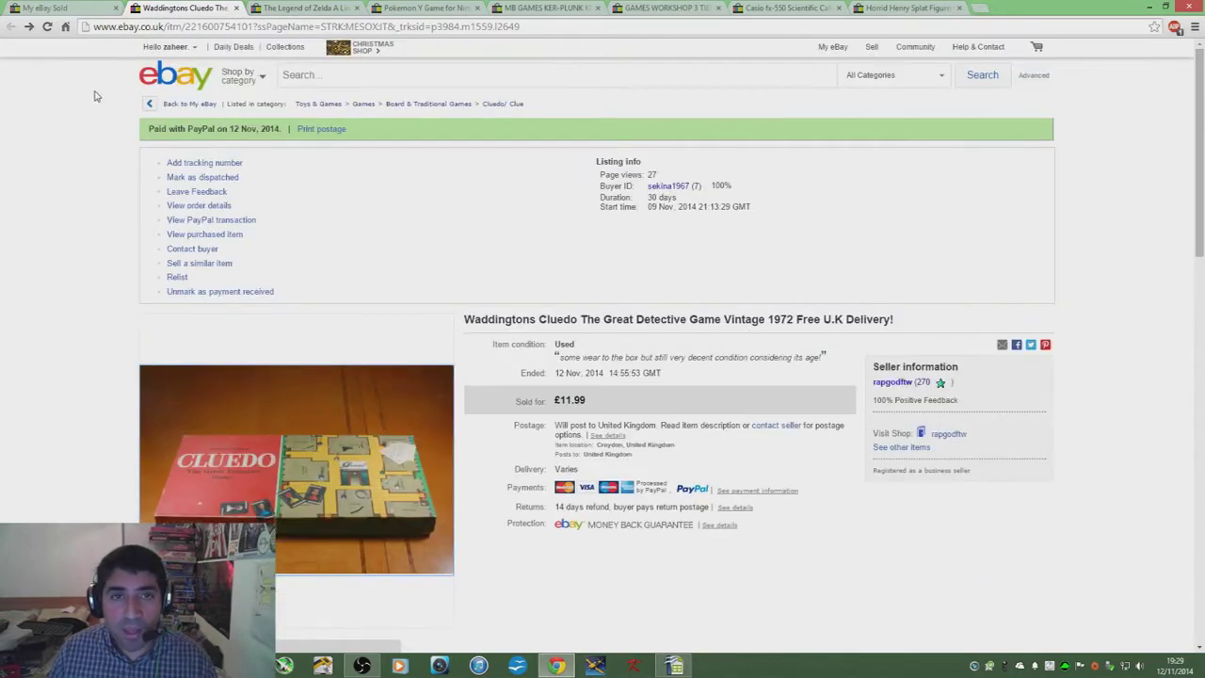
click(235, 7)
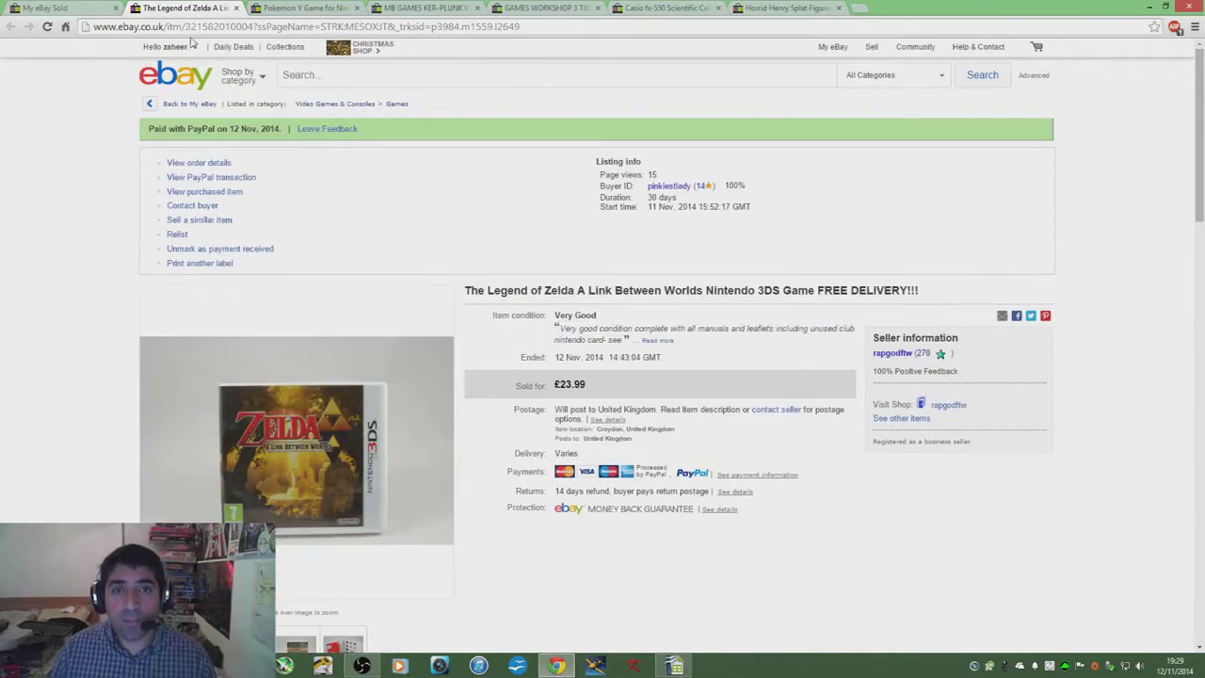
Inspect the magnified cover photo of The Legend of Zelda A Link Between Worlds listing, and close its tab.
scroll(77, 172, down, 1)
mouse_move(233, 369)
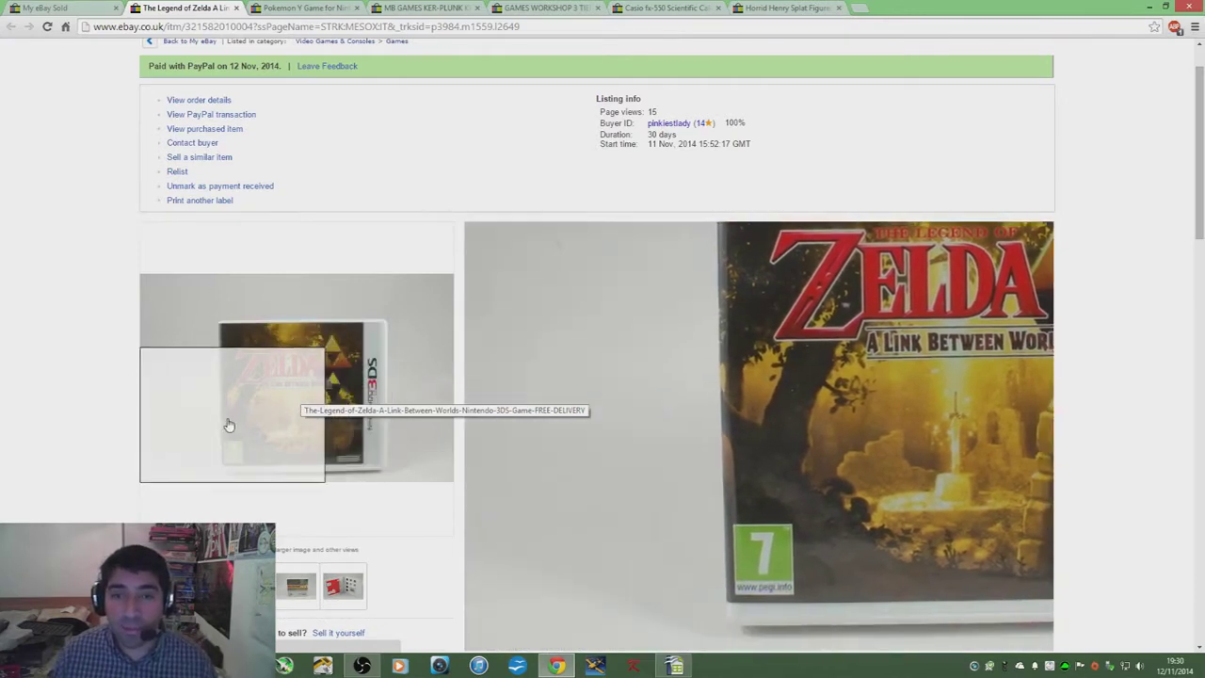
scroll(240, 421, up, 1)
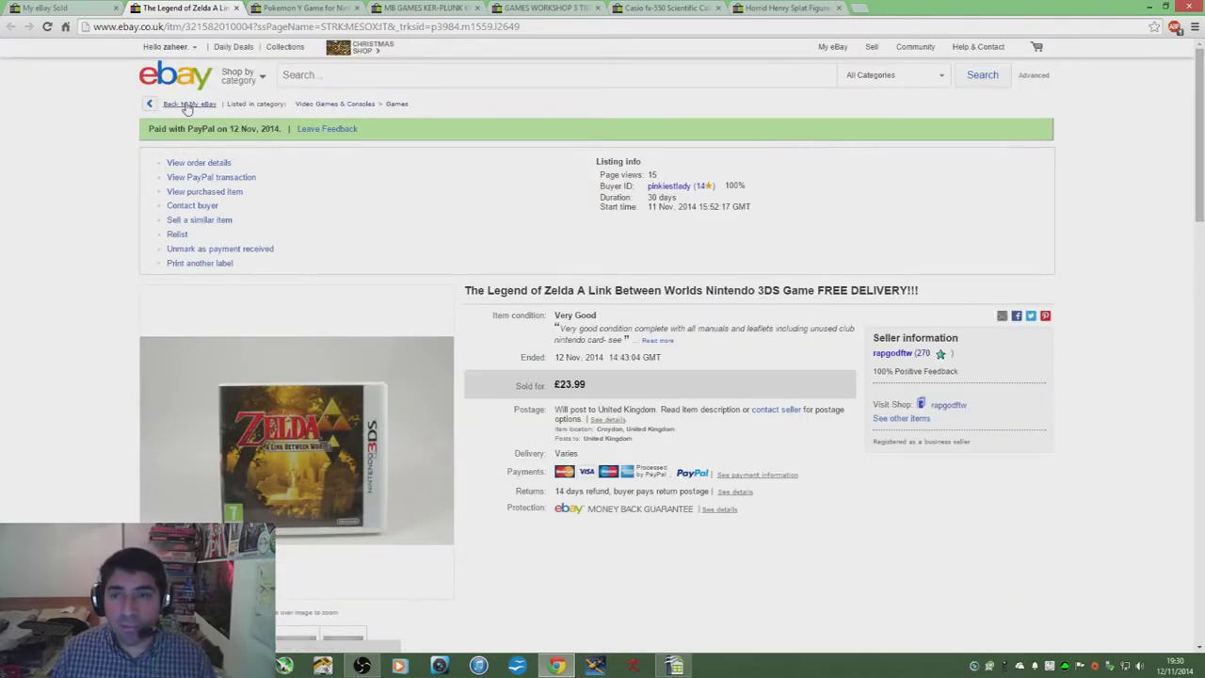
click(186, 105)
click(236, 8)
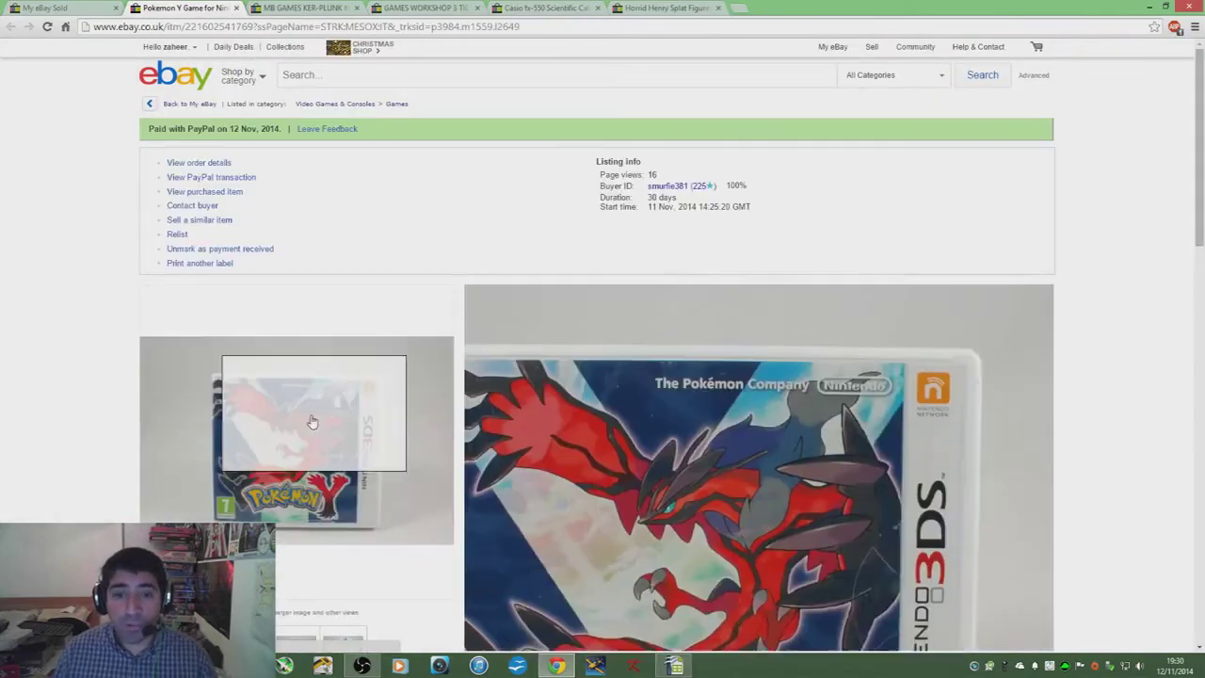
View the enlarged front cover photo of the Pokemon Y listing, and close its tab.
click(313, 412)
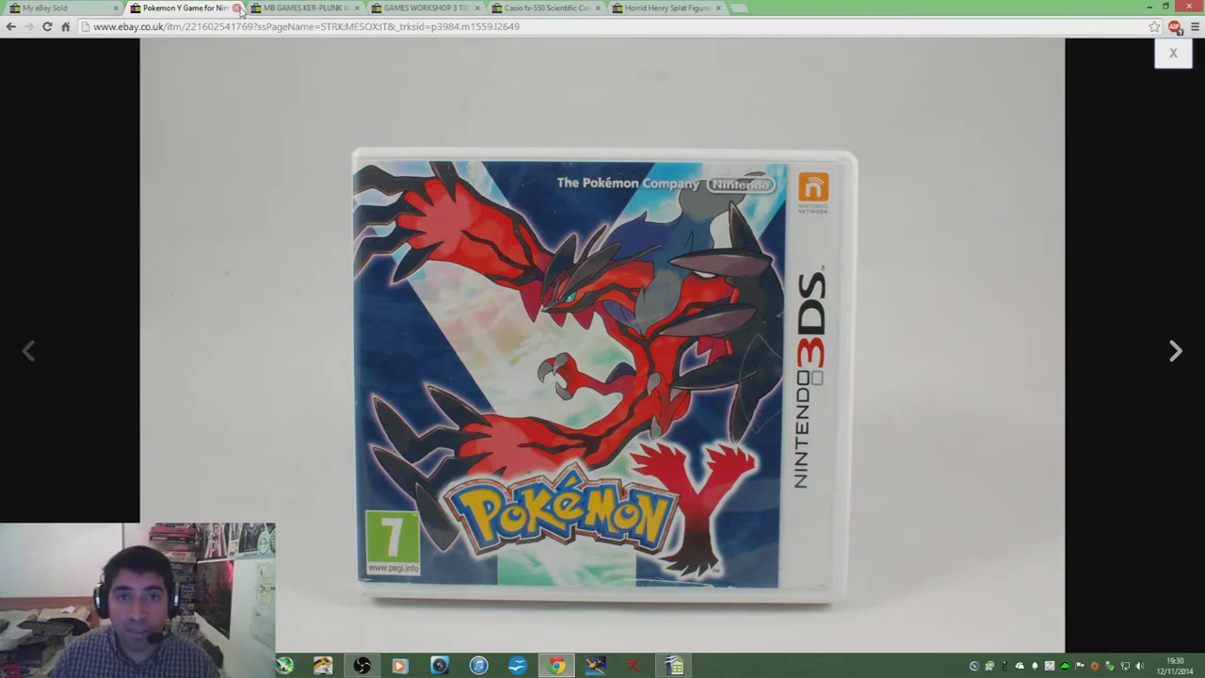
click(238, 8)
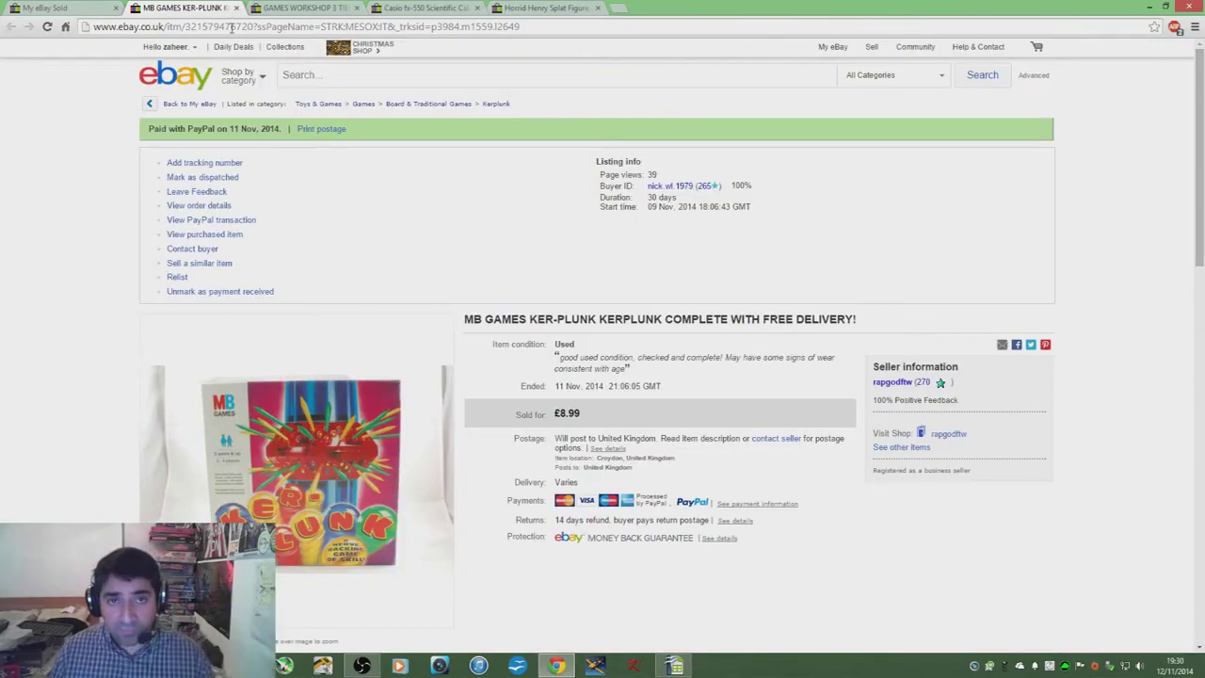
Browse the enlarged MB Games Ker-Plunk photos of the box front, contents and back, and close the listing's tab.
click(284, 435)
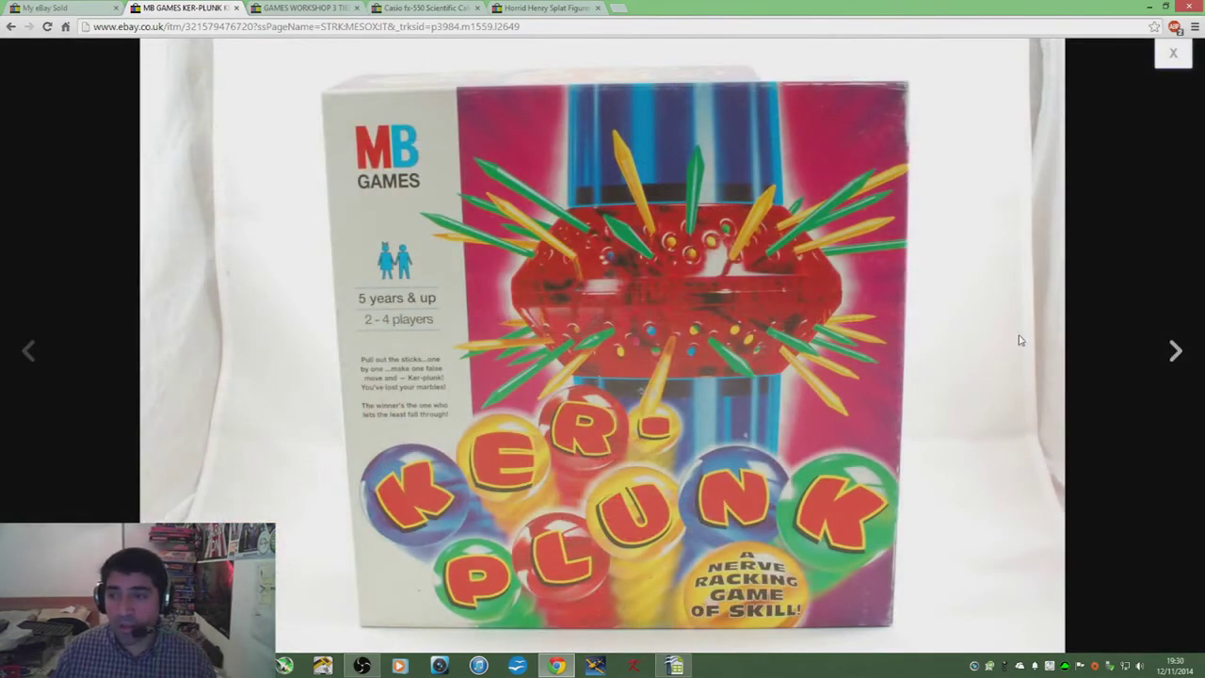
click(1176, 350)
click(1177, 351)
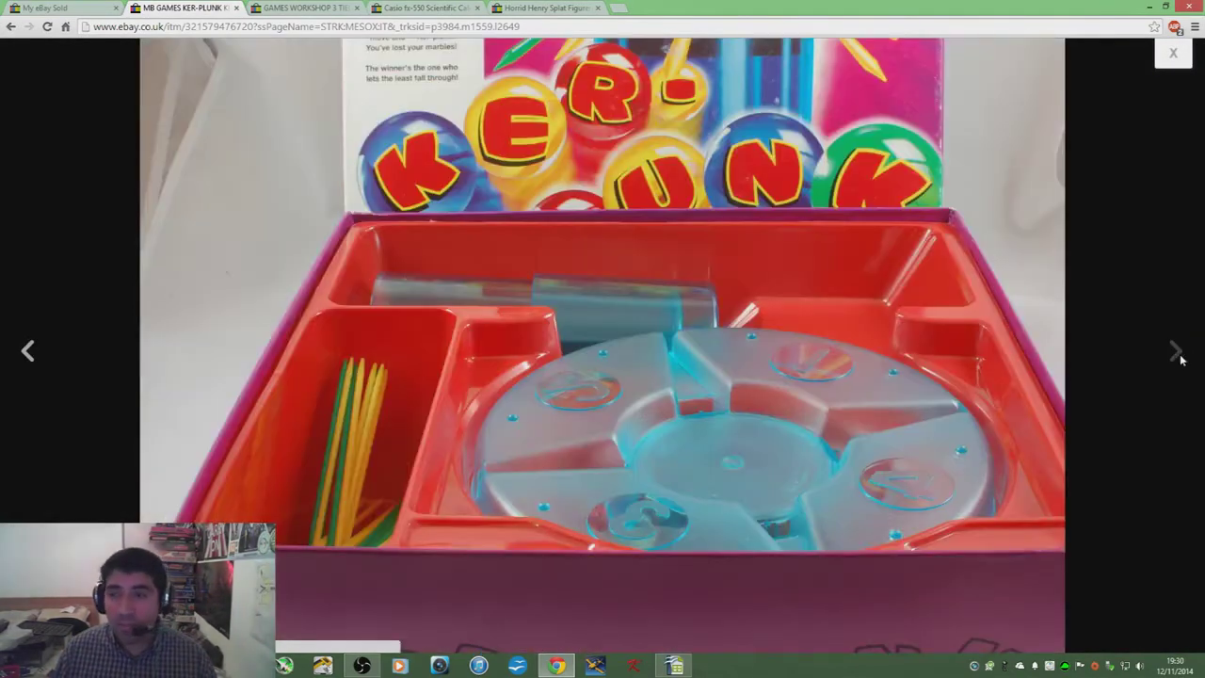
click(27, 352)
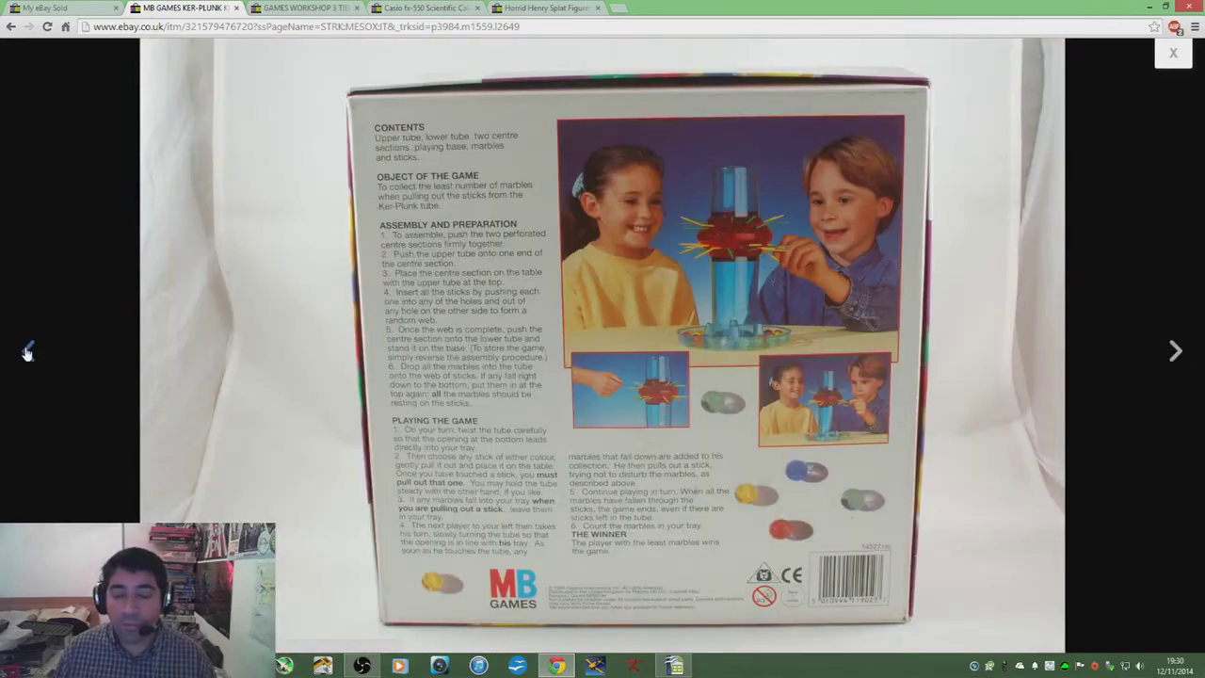
click(237, 7)
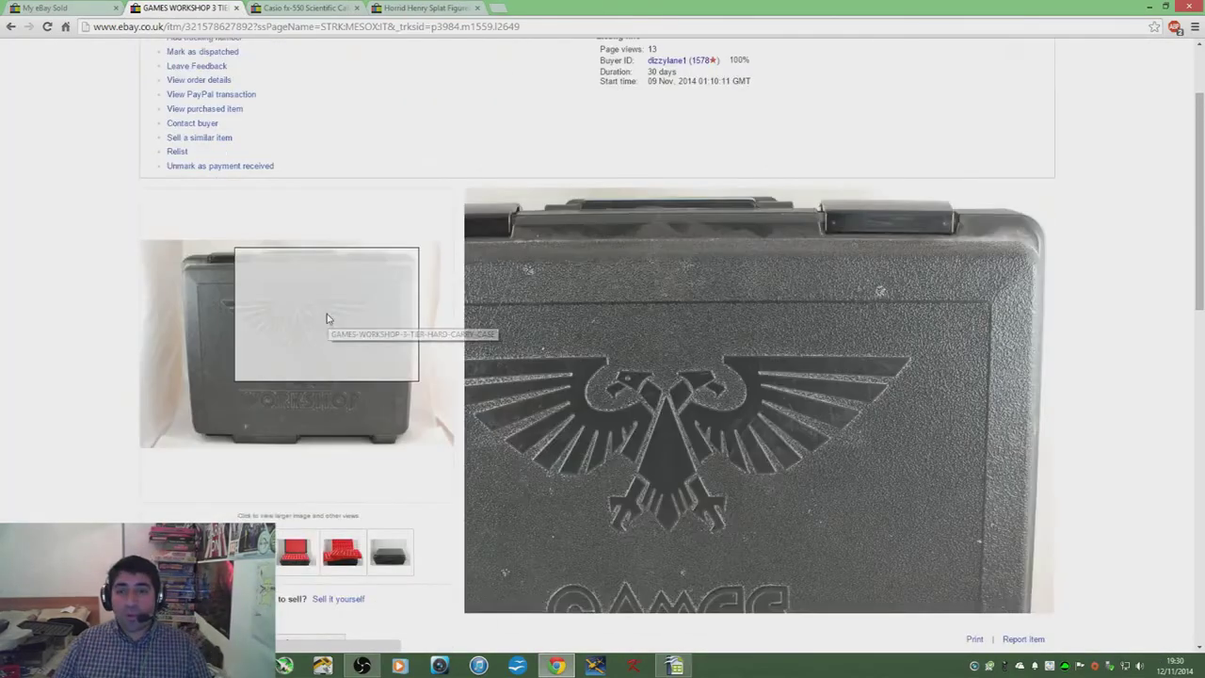
Browse the enlarged Games Workshop 3 Tier Hard Carry Case photos of the exterior and foam trays, and close the listing's tab.
click(327, 313)
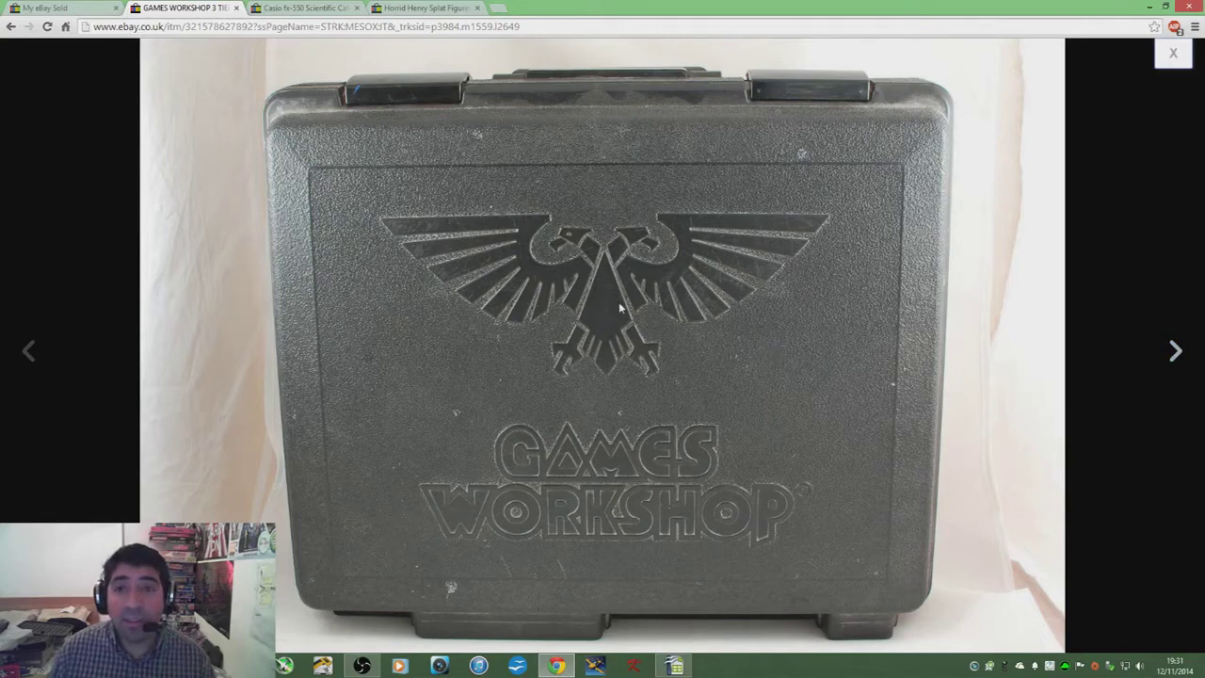
click(1175, 354)
click(87, 356)
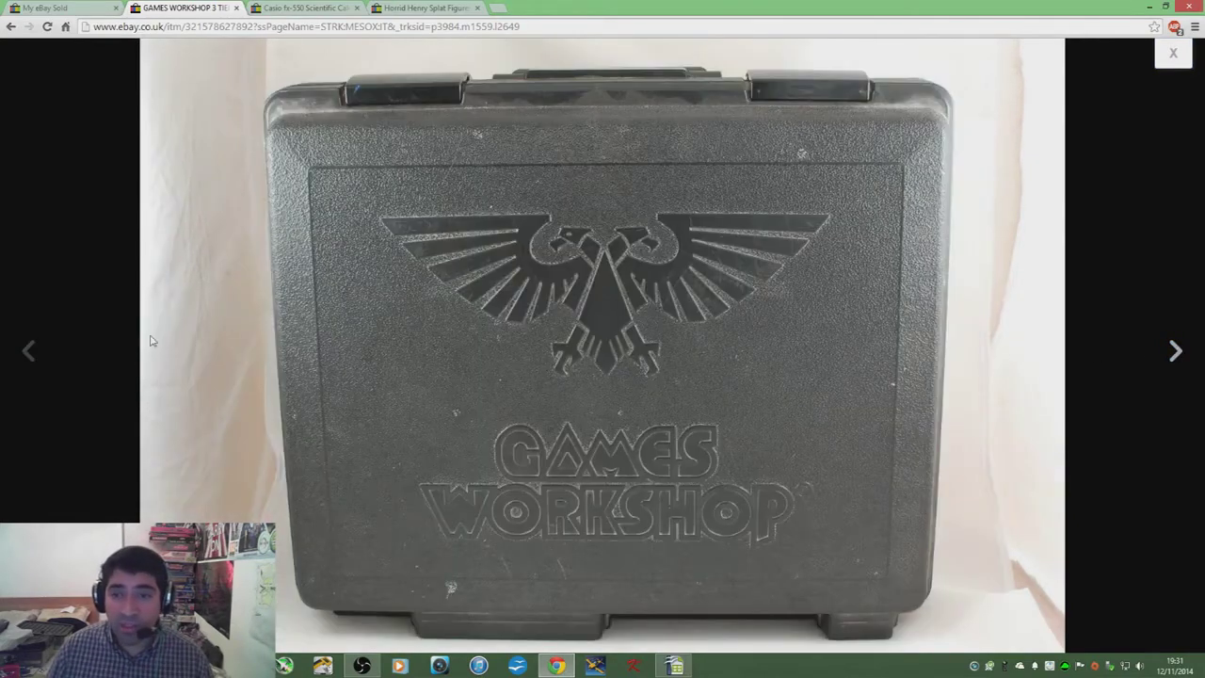
click(1175, 351)
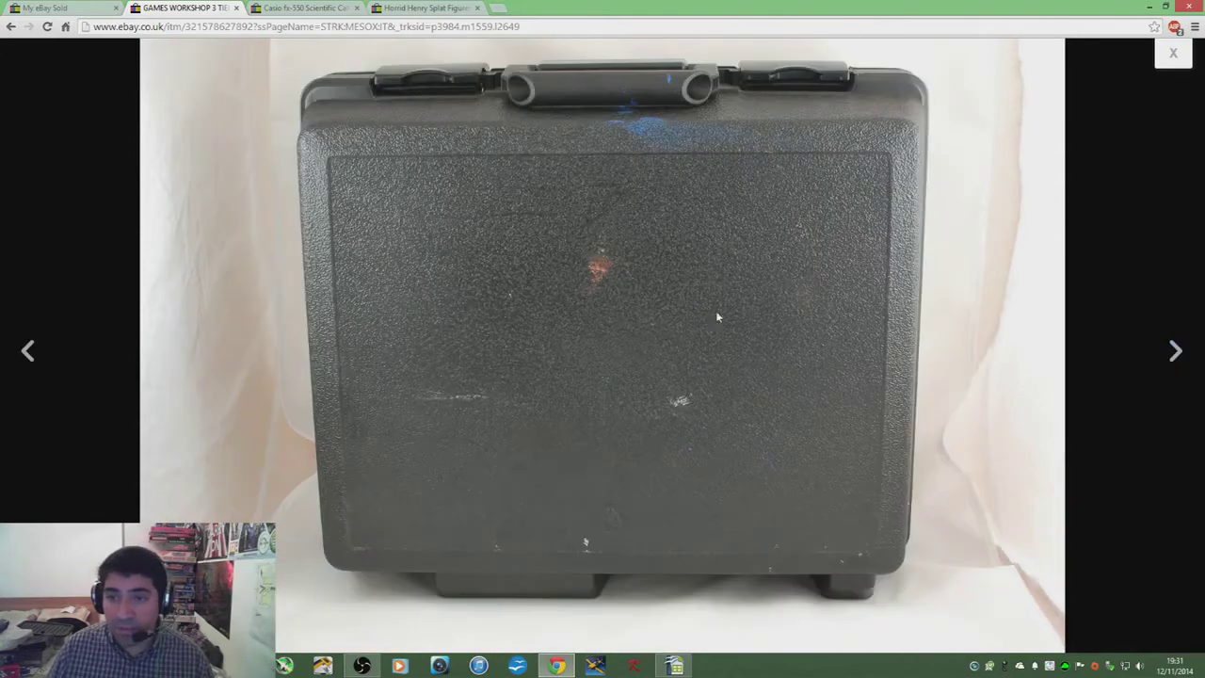
click(1175, 351)
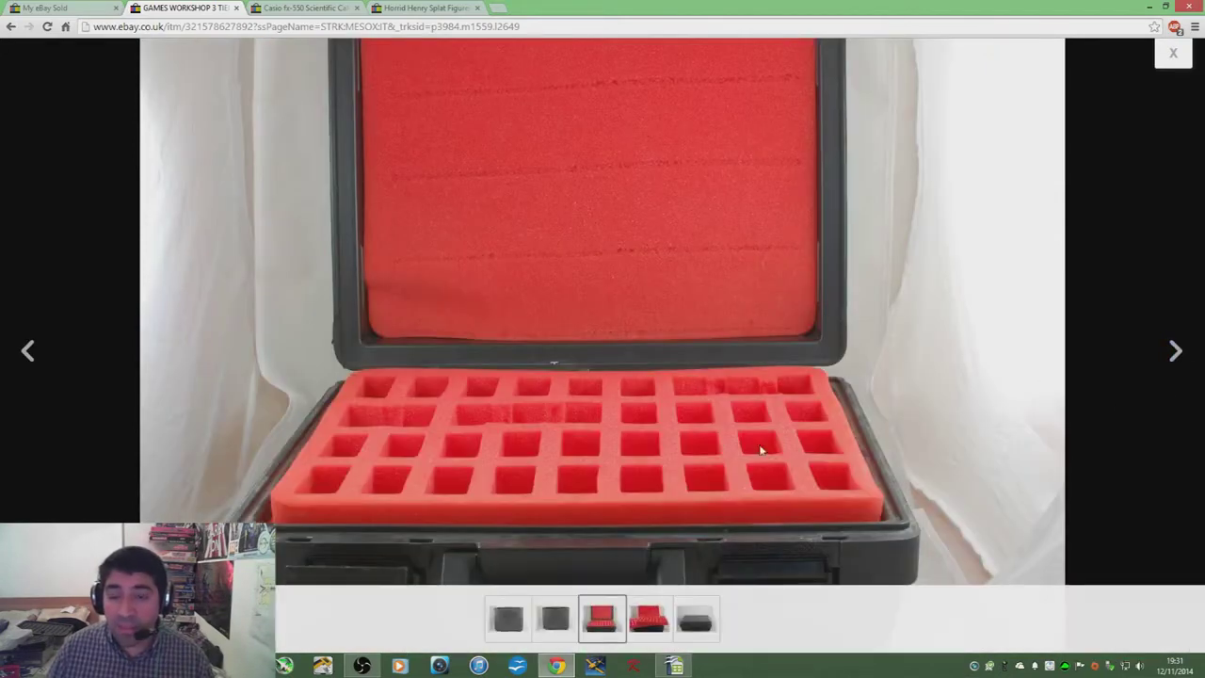
click(1175, 350)
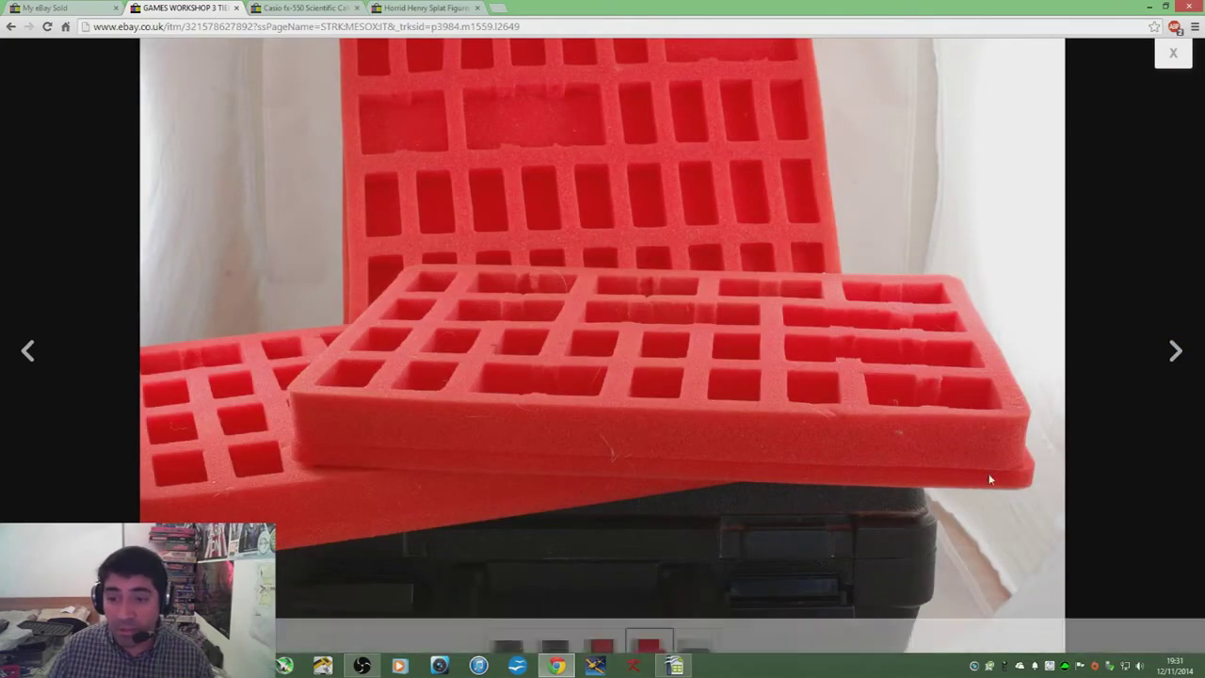
click(1174, 350)
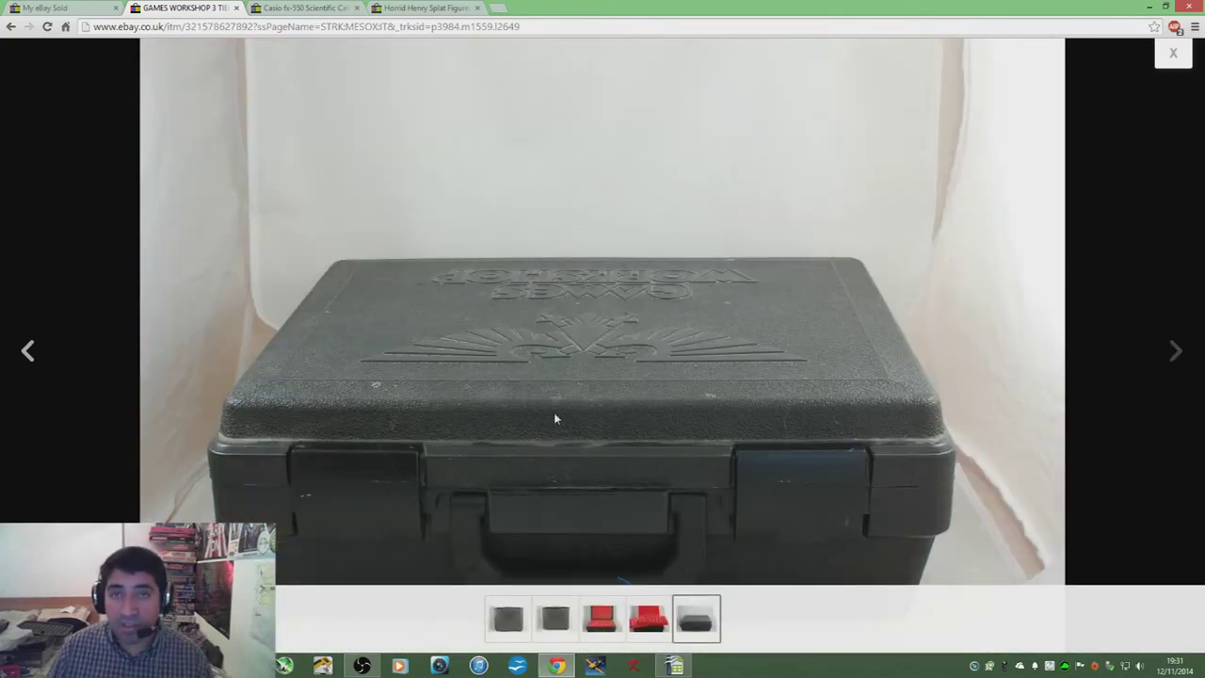
click(1175, 53)
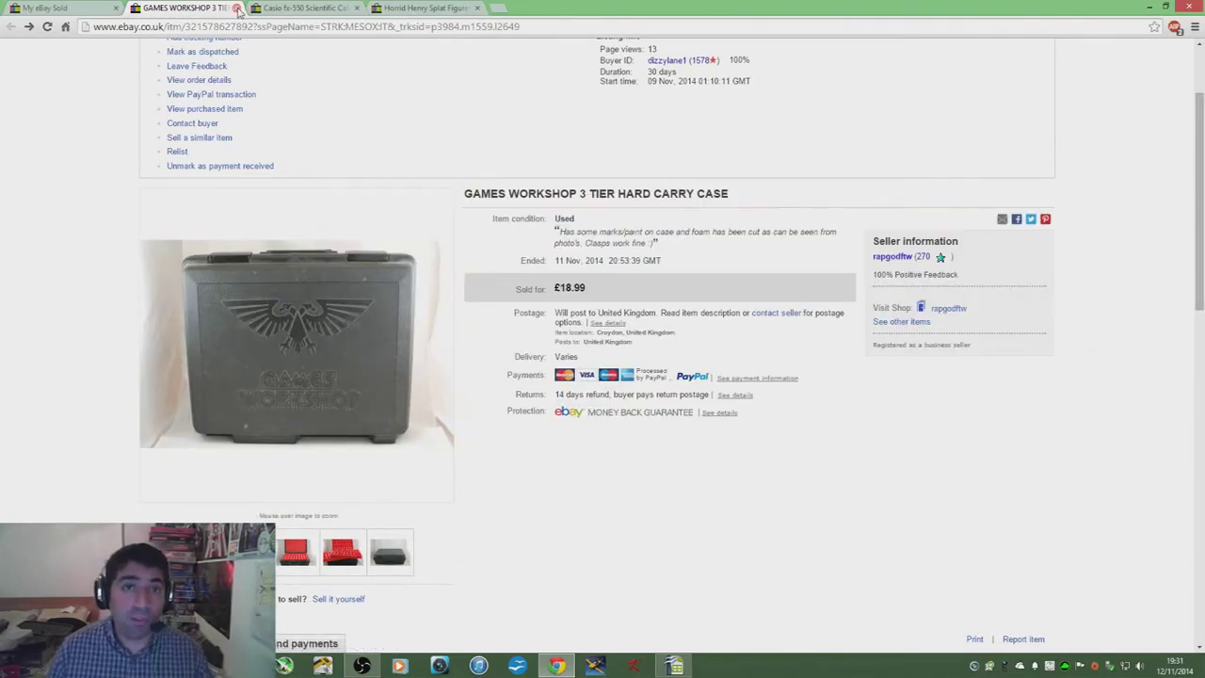
click(238, 7)
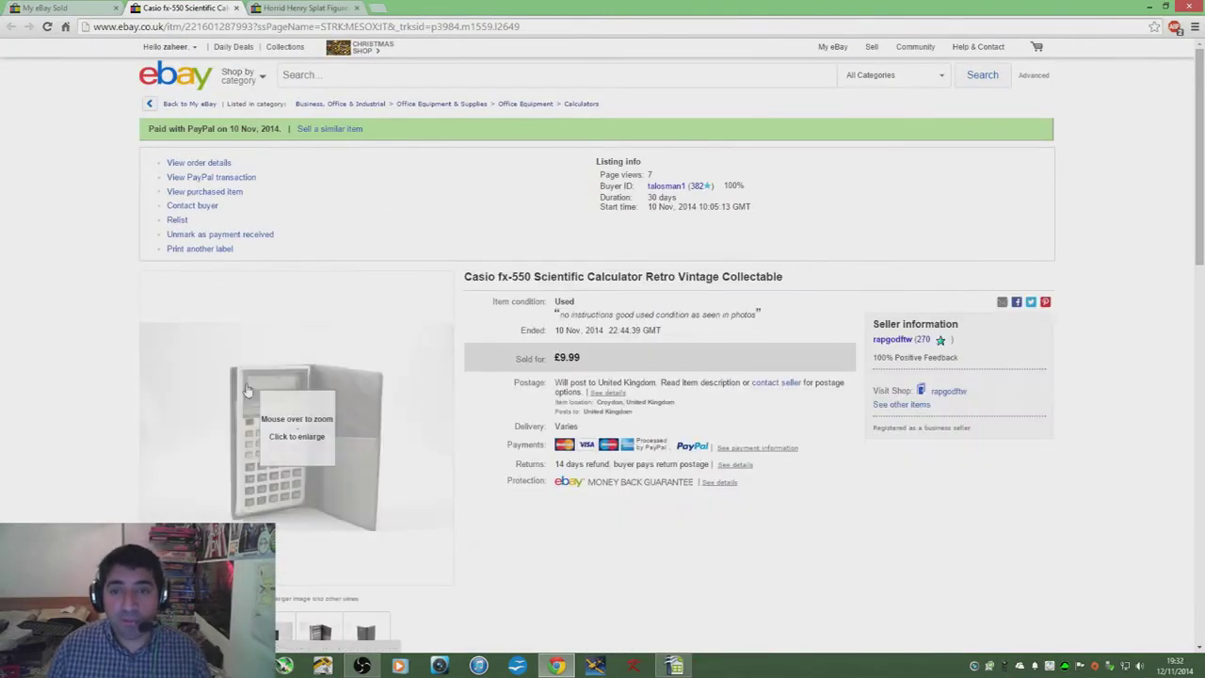
Browse the enlarged Casio fx-550 calculator photos forward and back to the first one, and close the photo viewer.
click(372, 381)
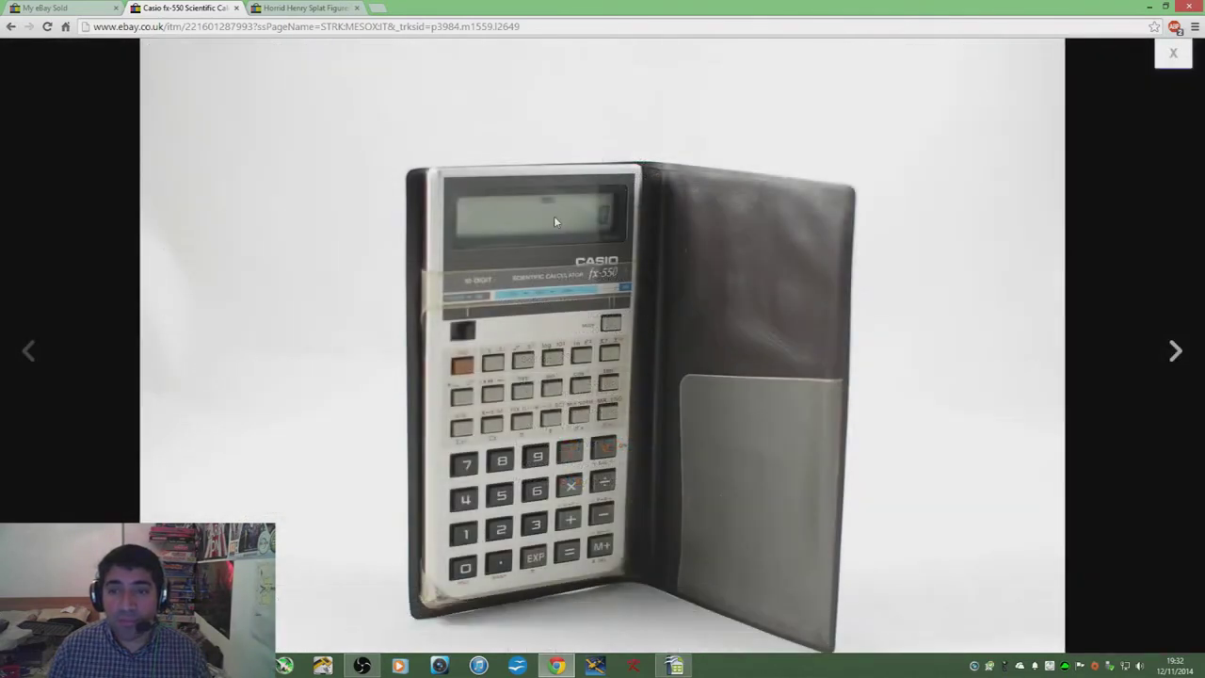
click(1176, 351)
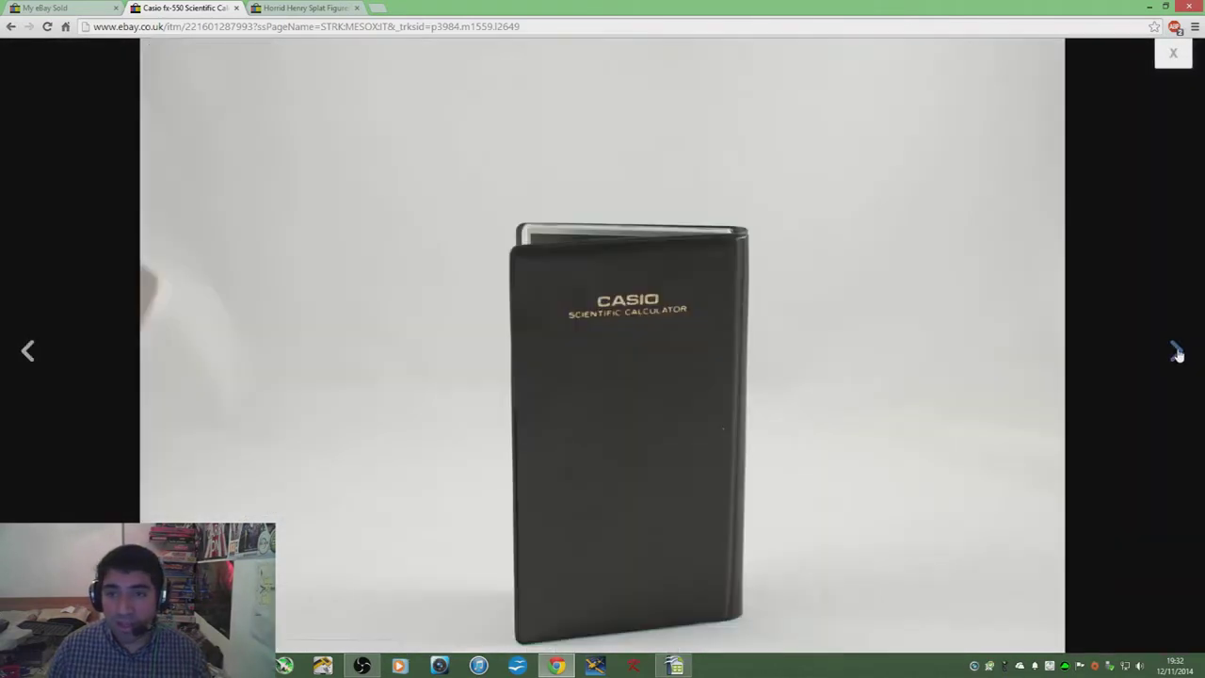
click(1177, 352)
click(1177, 352)
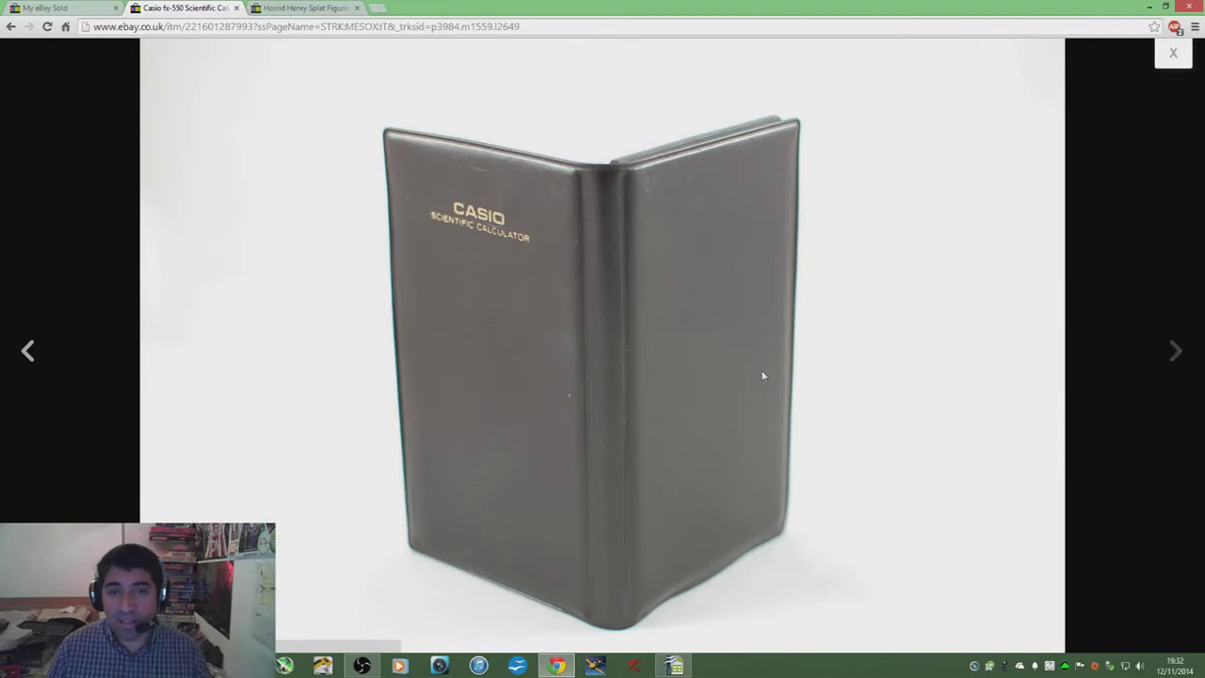
click(28, 351)
click(28, 353)
click(29, 355)
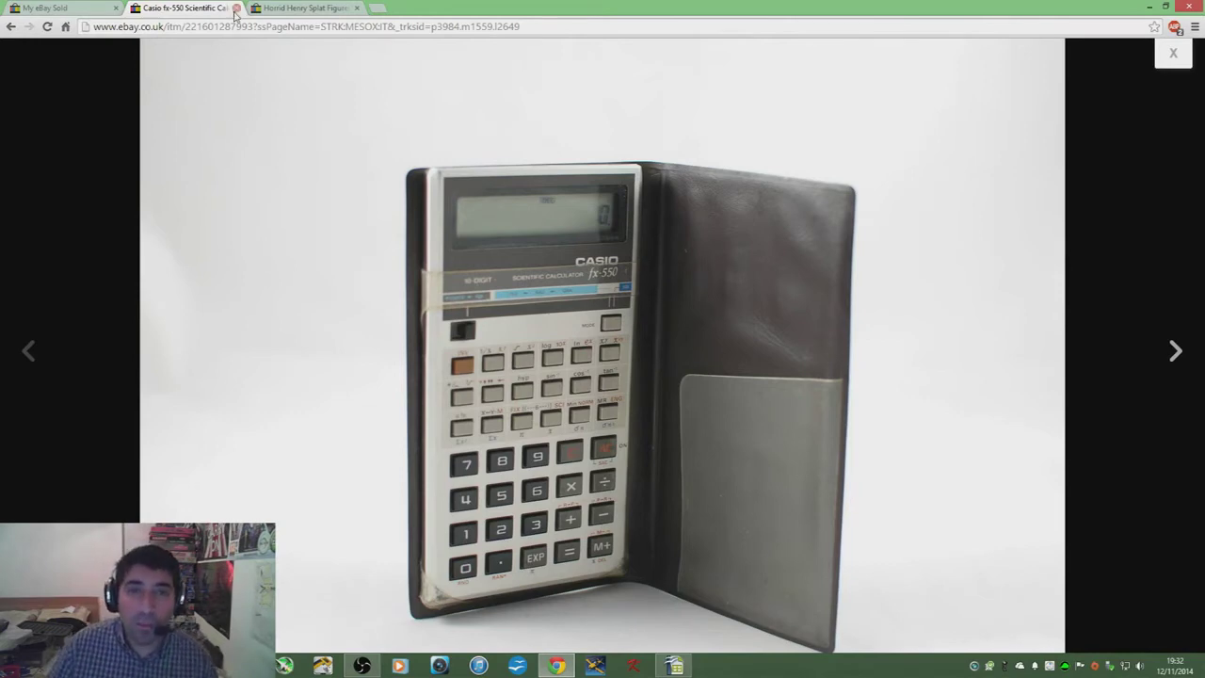
click(1162, 62)
Review the sale price and condition details of the Casio fx-550 listing, and close its tab.
scroll(603, 347, down, 2)
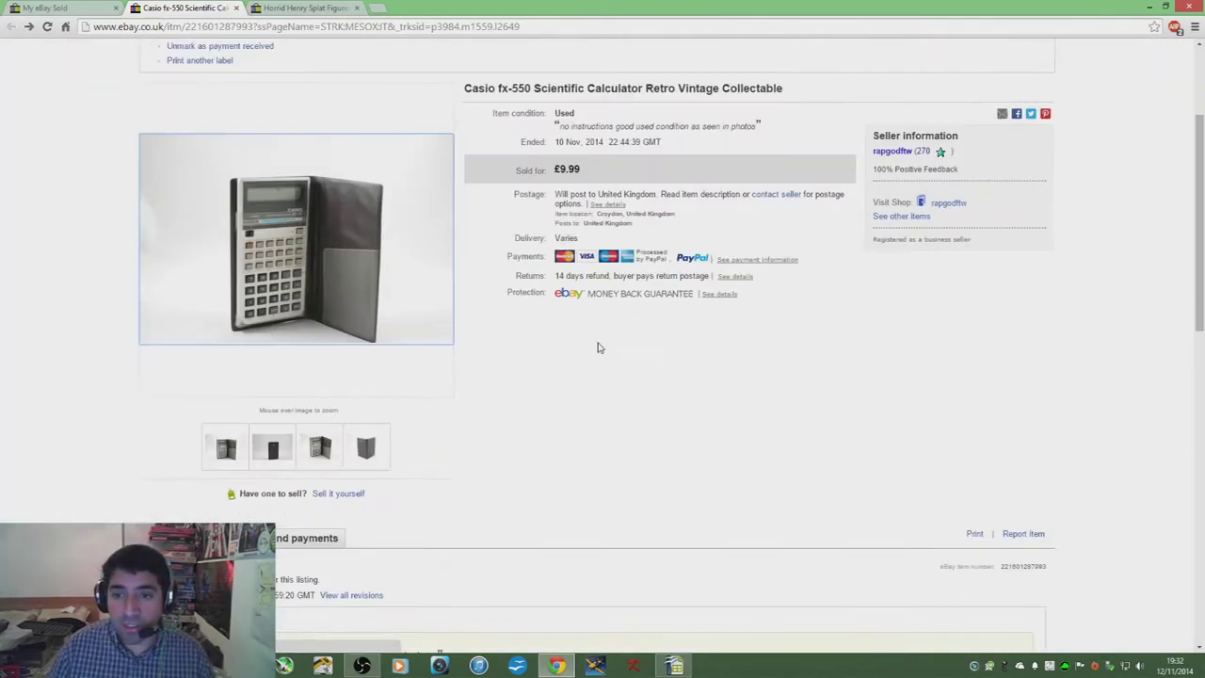
scroll(235, 179, up, 2)
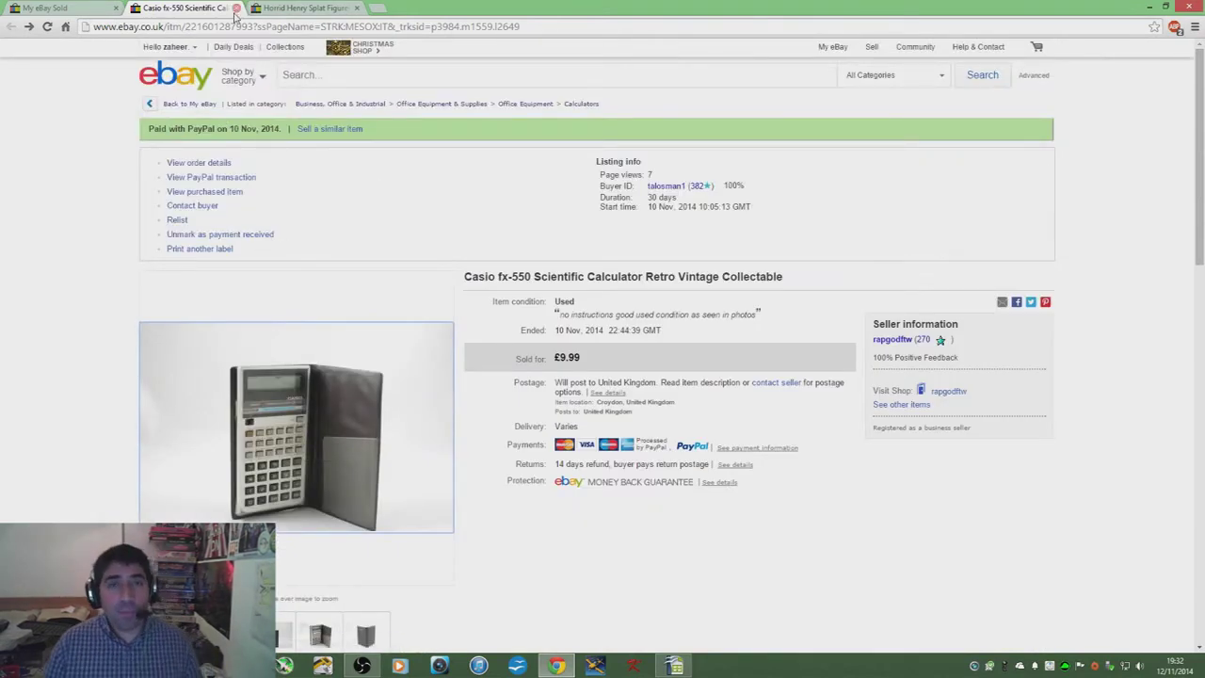
click(235, 8)
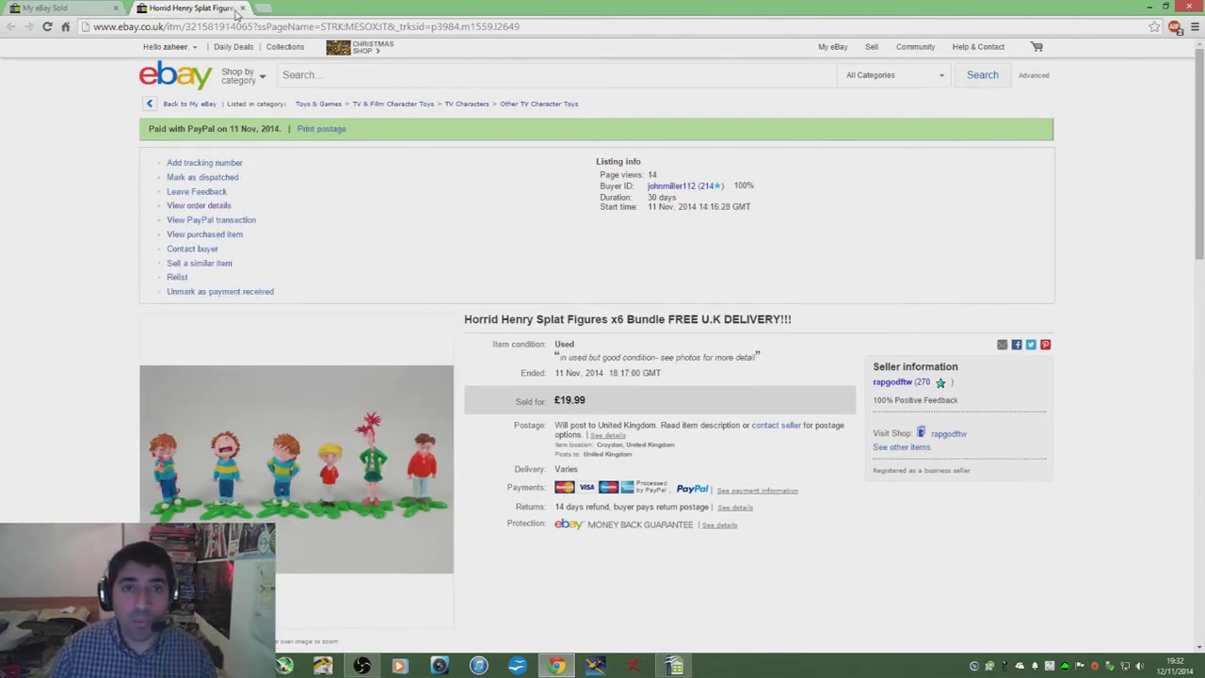
View the enlarged group photo of the Horrid Henry Splat Figures x6 listing, and highlight its sold price on the listing page.
click(304, 387)
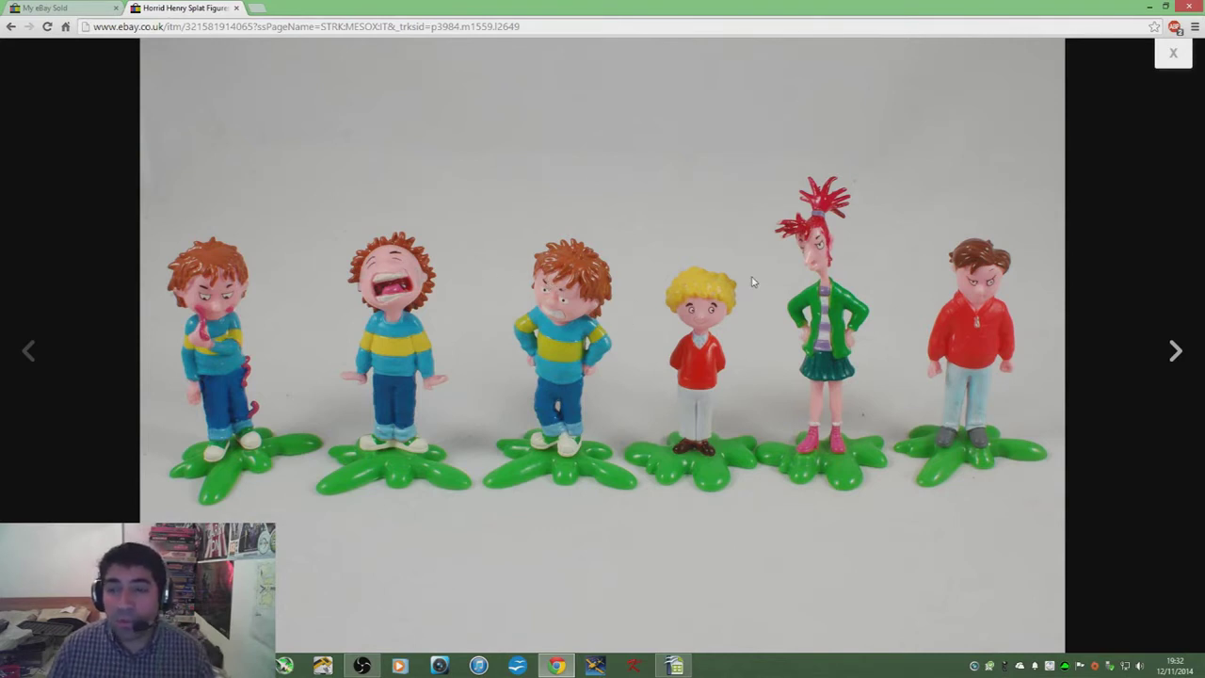
click(1172, 56)
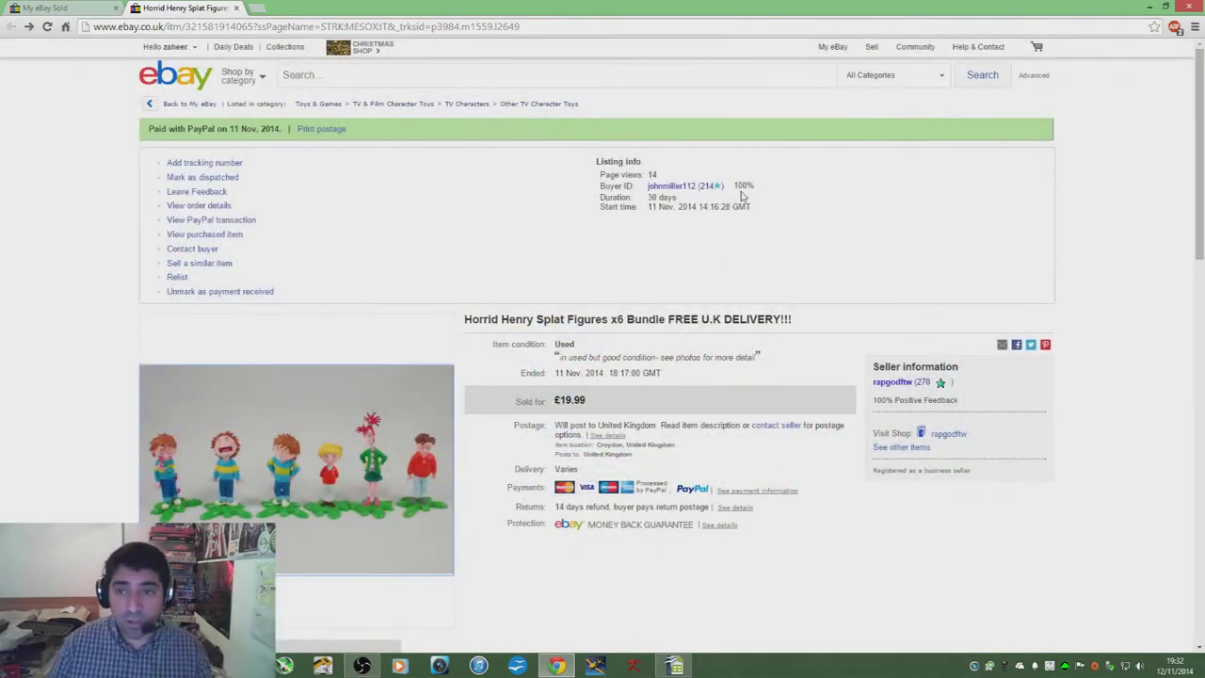
scroll(575, 205, down, 3)
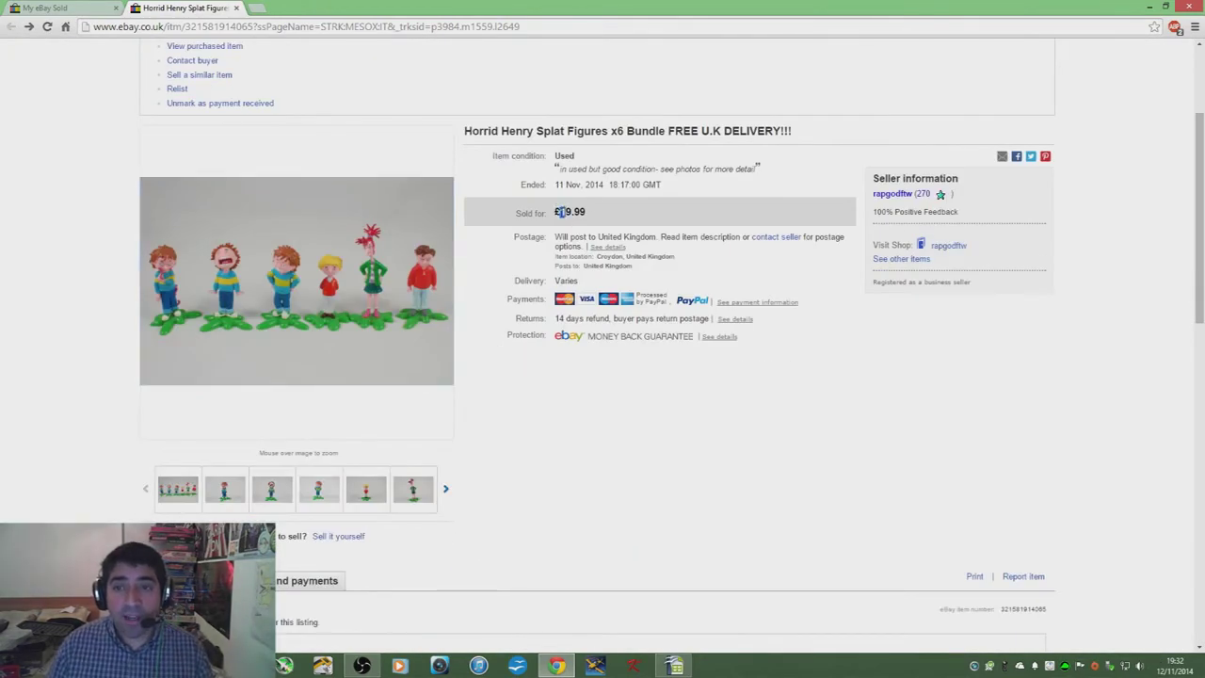
drag(555, 212, 608, 217)
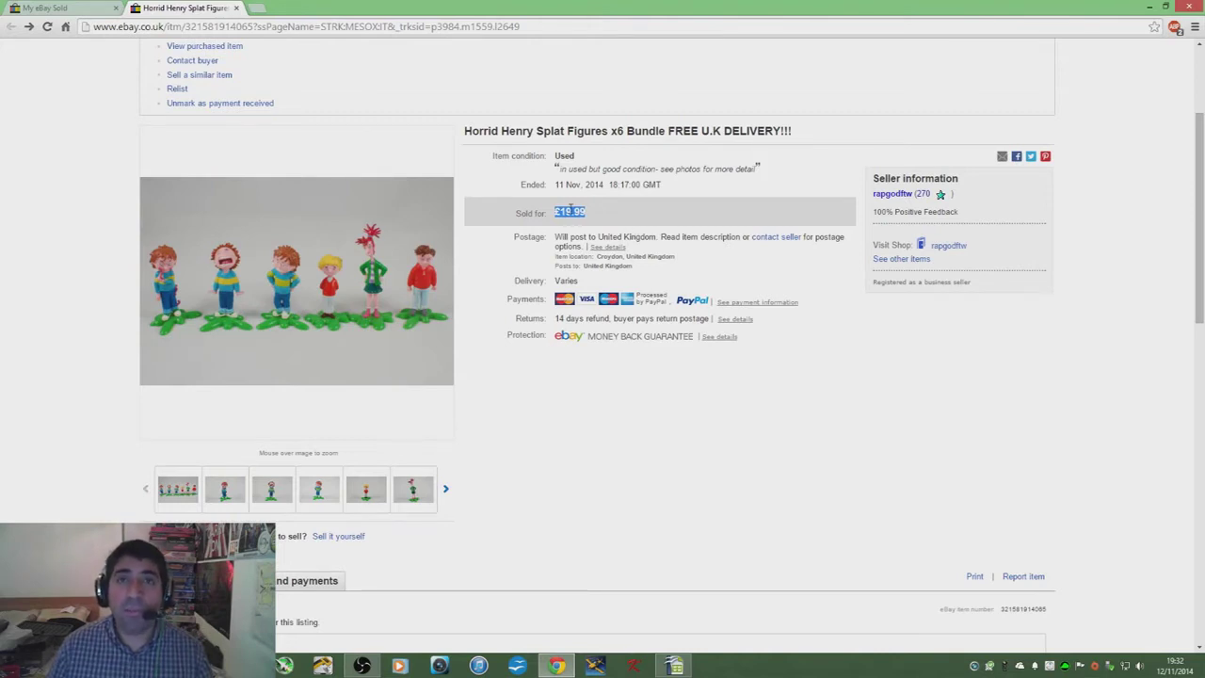
click(594, 218)
drag(554, 215, 602, 212)
click(607, 224)
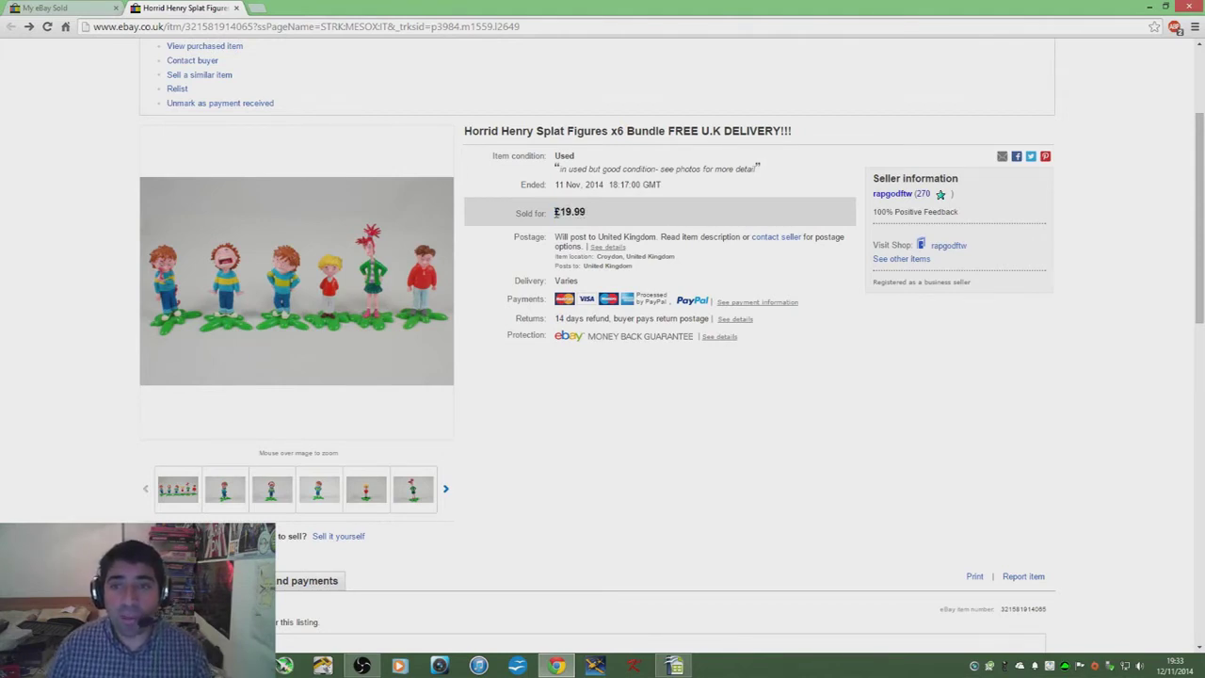
drag(555, 213, 630, 222)
click(599, 221)
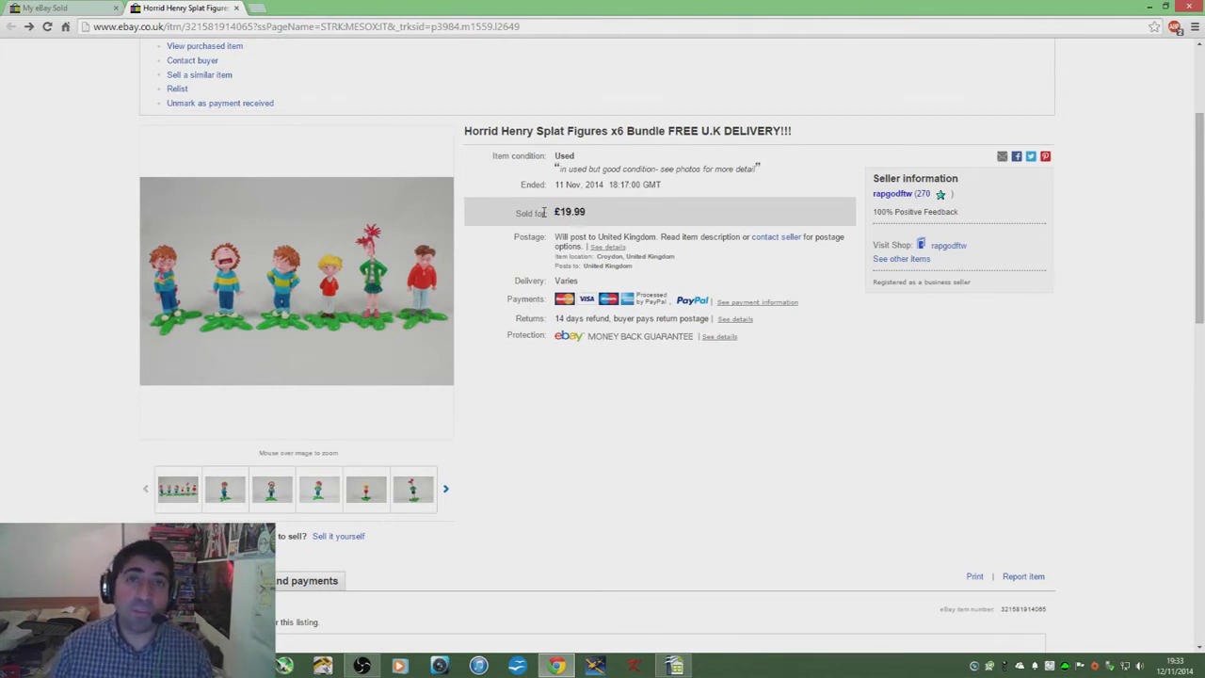
drag(545, 213, 596, 217)
click(595, 217)
click(610, 218)
click(590, 220)
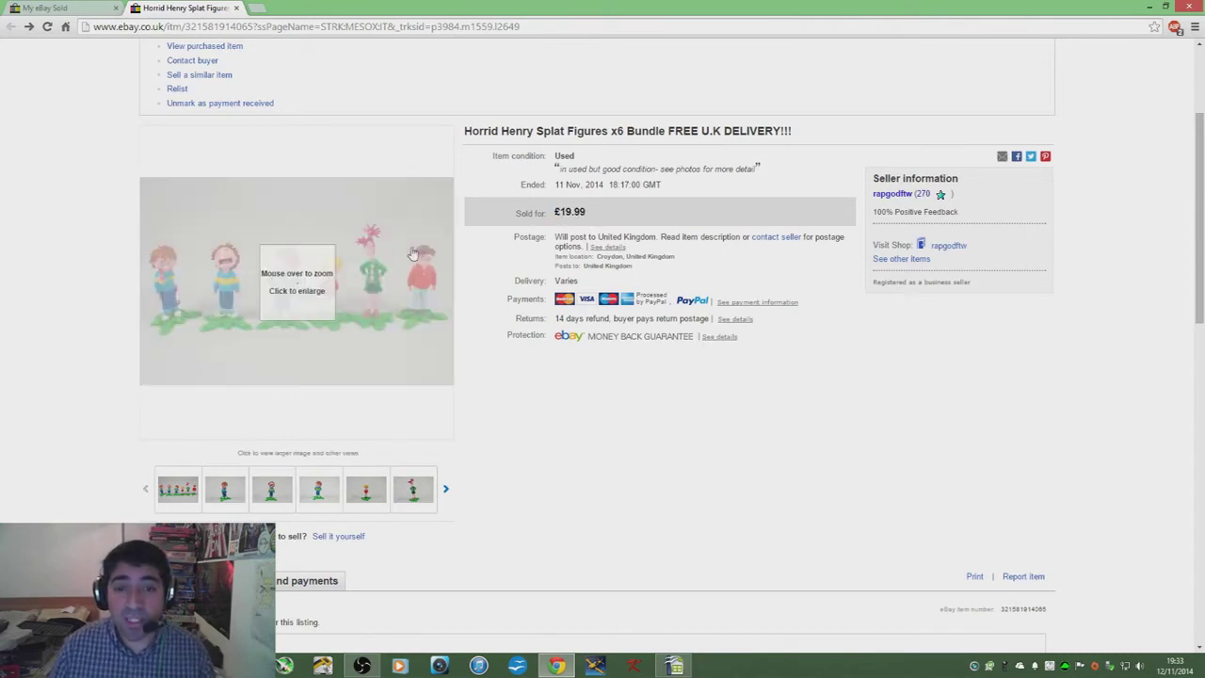
Browse the enlarged photos of each Horrid Henry figure and return to the group photo, and close the listing's tab.
click(424, 301)
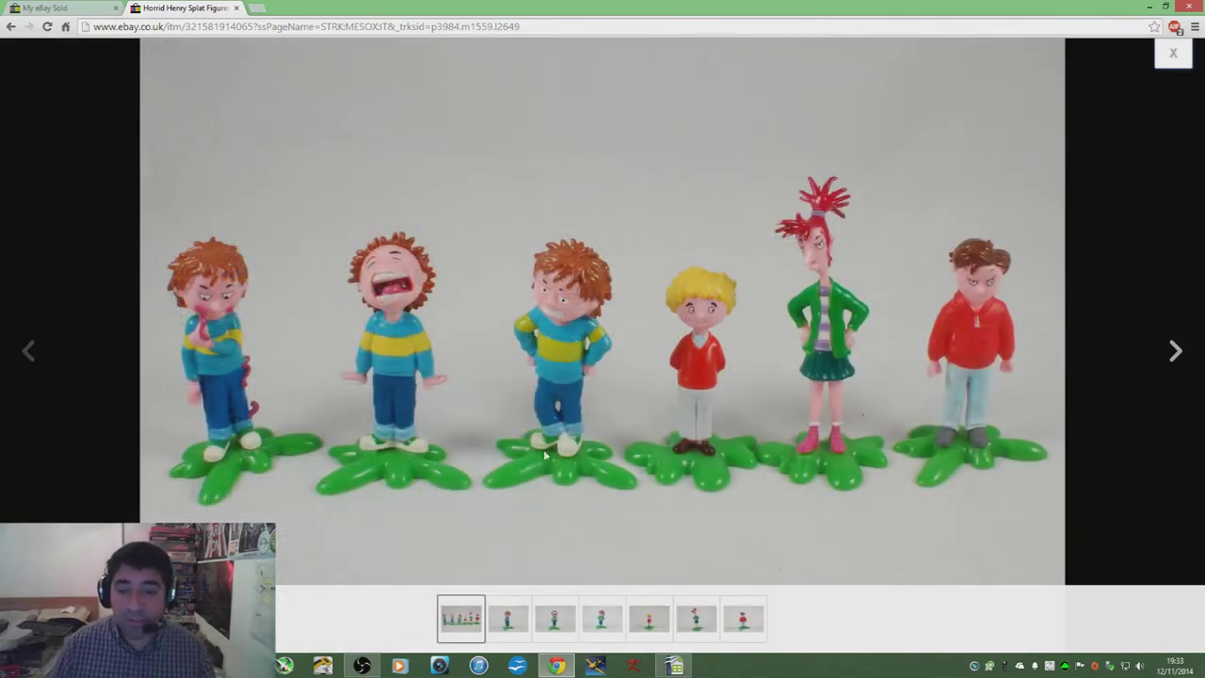
click(505, 635)
click(1179, 352)
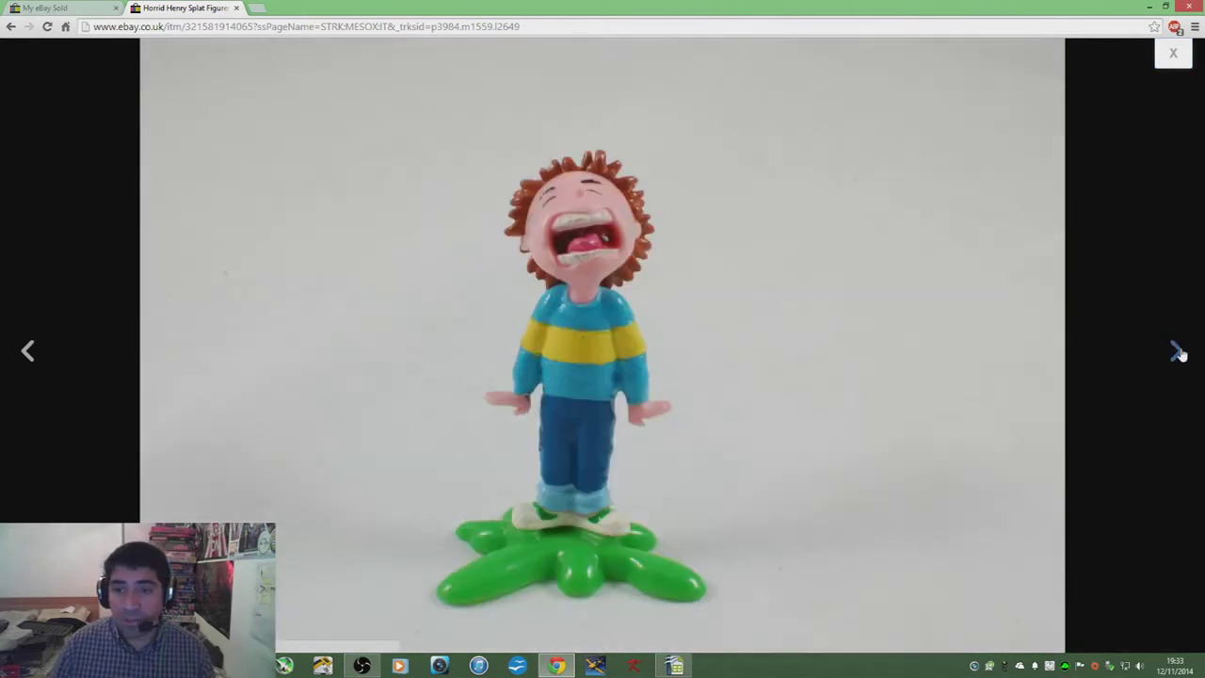
click(1179, 352)
click(1179, 352)
click(1179, 352)
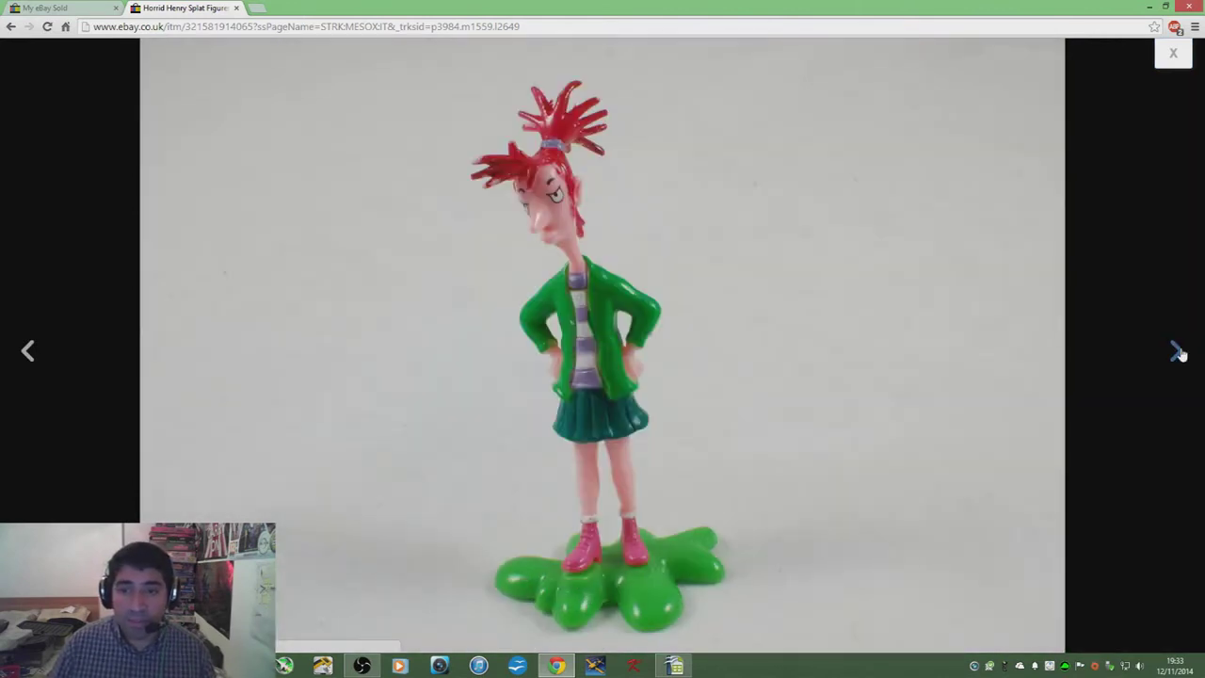
click(1179, 352)
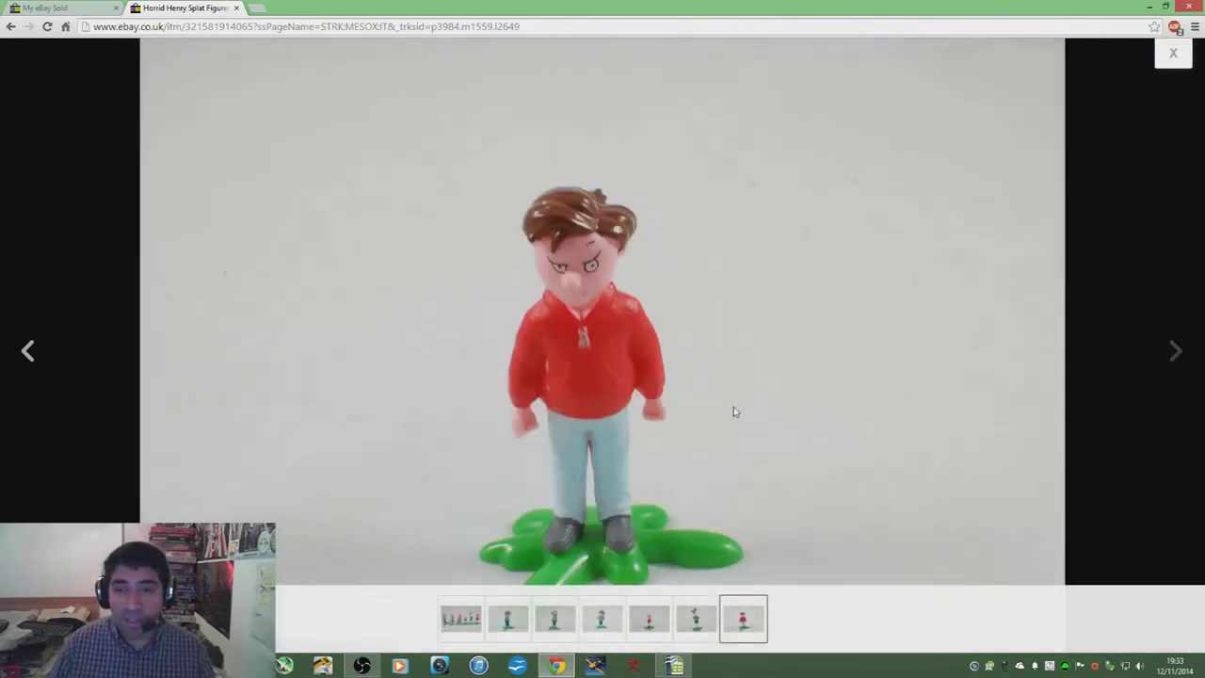
click(26, 354)
click(26, 353)
click(26, 353)
click(26, 353)
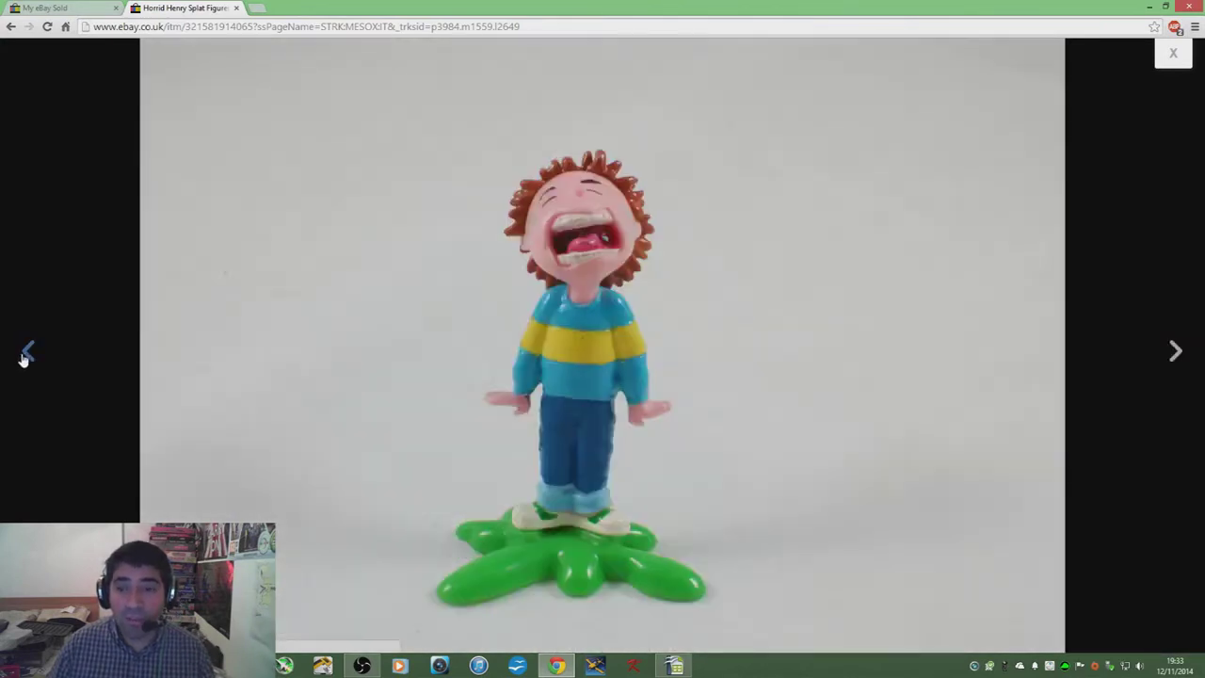
click(27, 353)
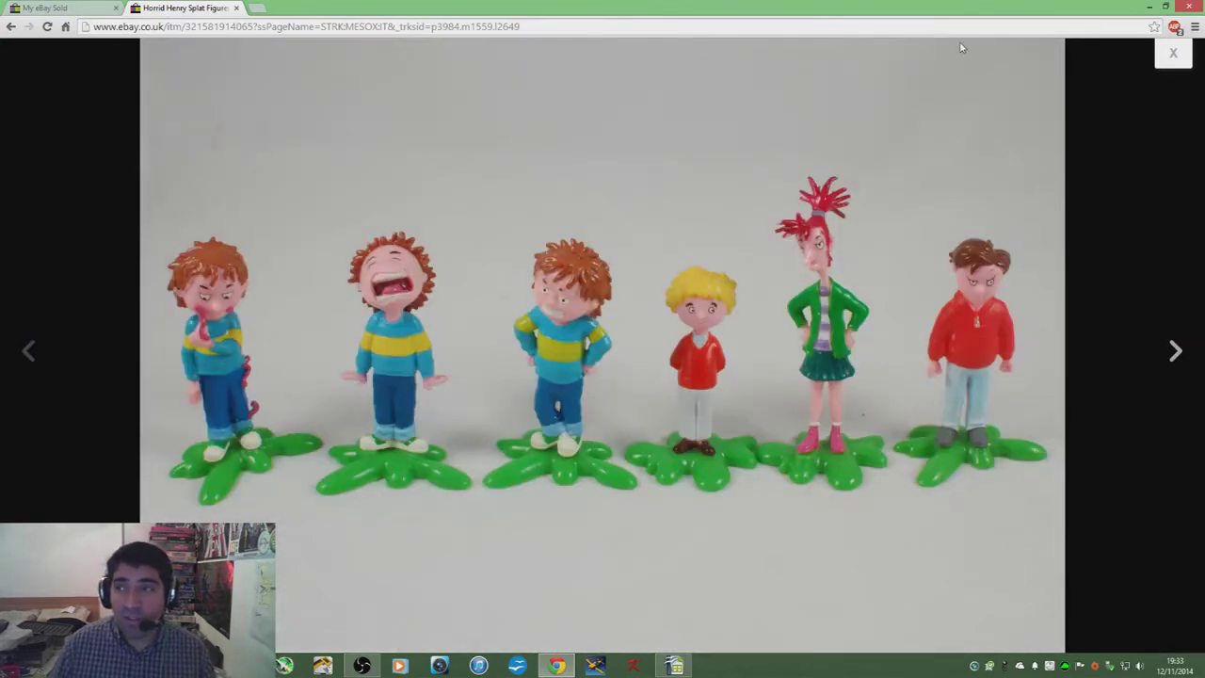
click(1172, 57)
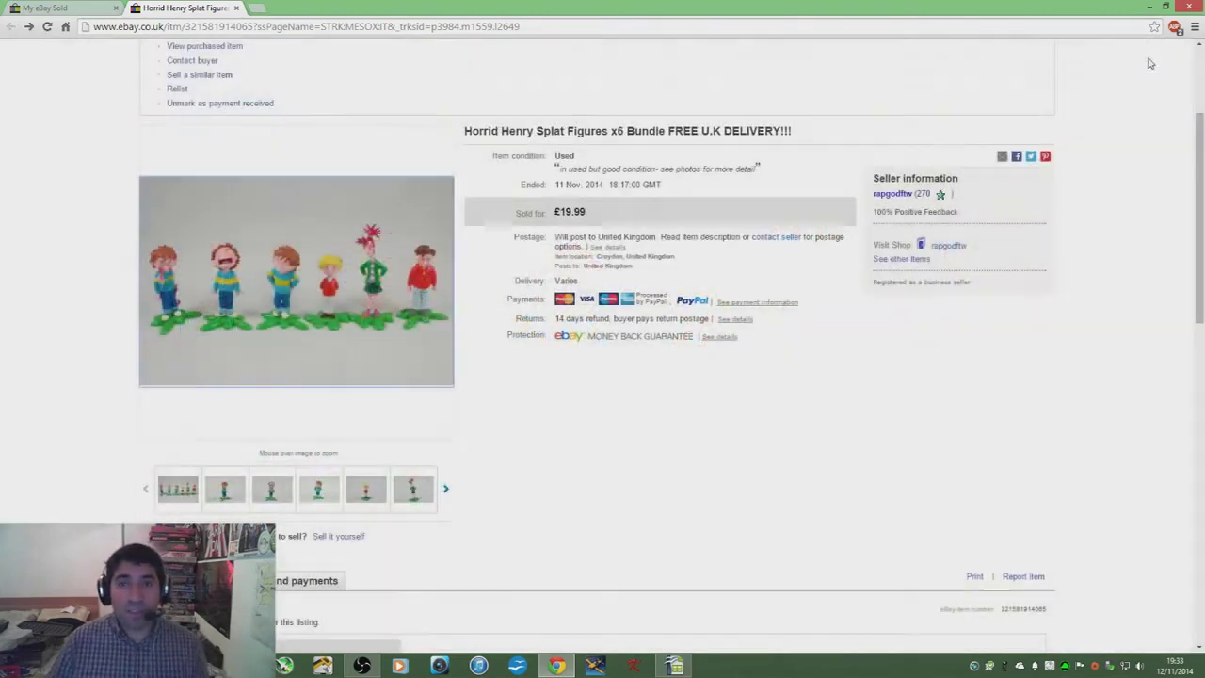
click(236, 9)
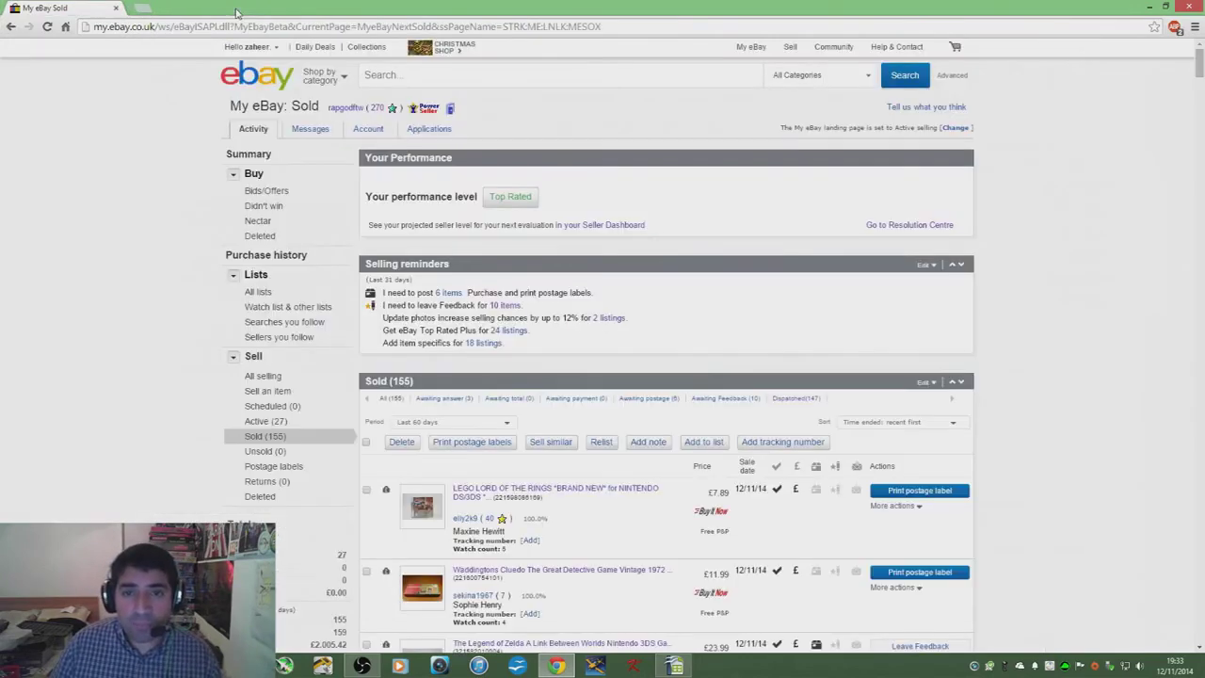
Minimize the browser, switch to ebay template.ods in OpenOffice Calc, and select the HORRID HENRY X6 item description cell.
click(1153, 6)
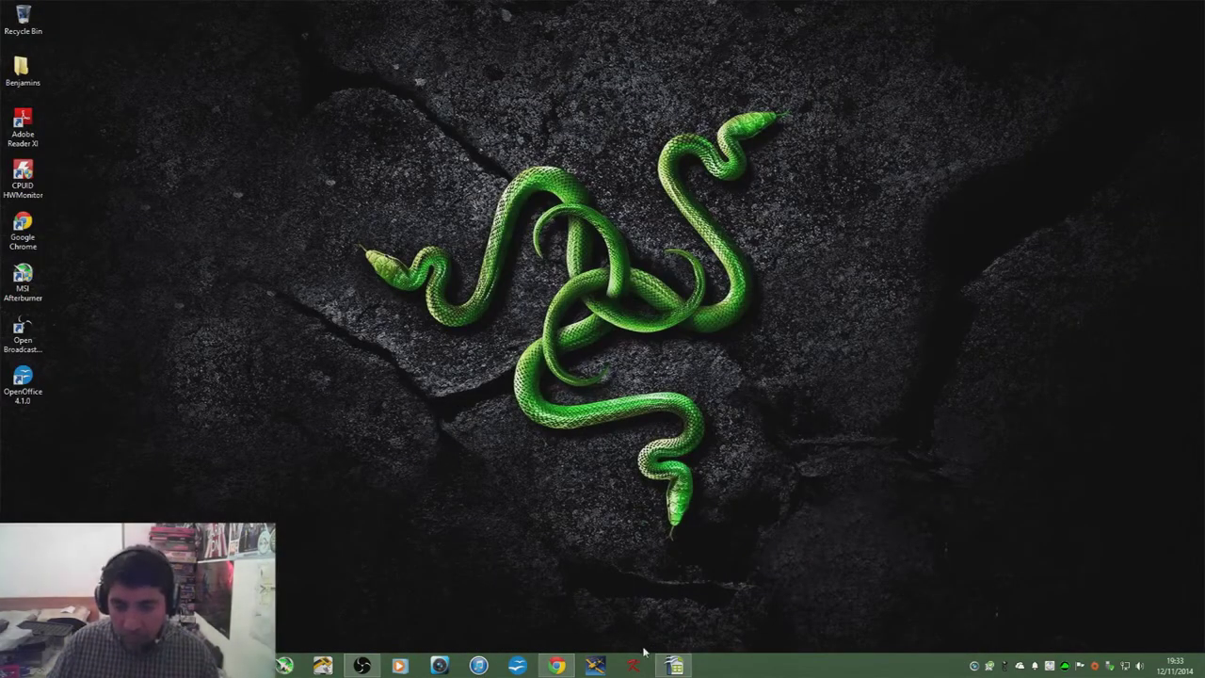
click(675, 666)
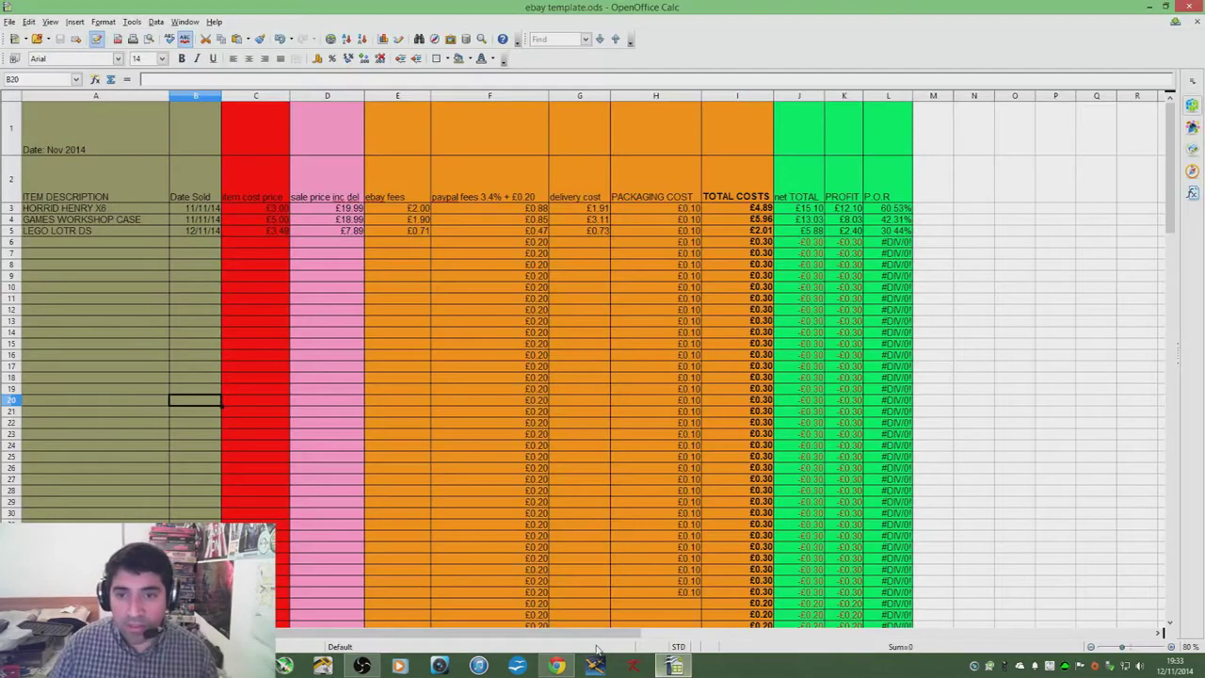
click(316, 378)
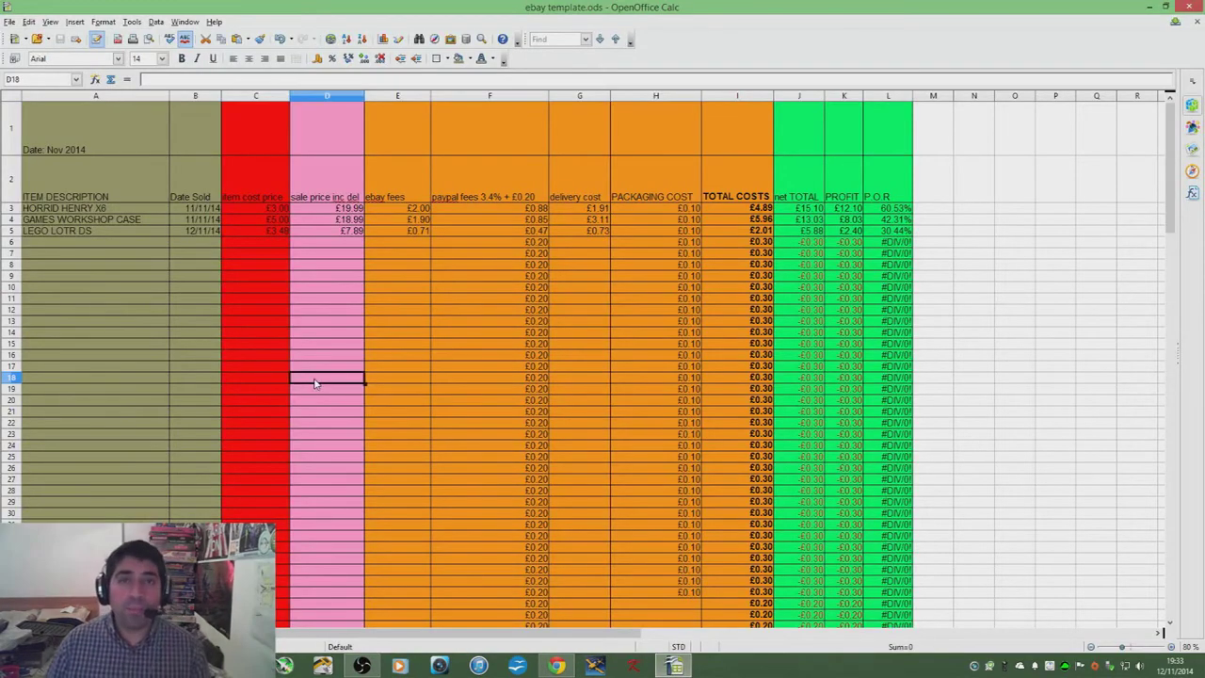
click(182, 293)
click(147, 243)
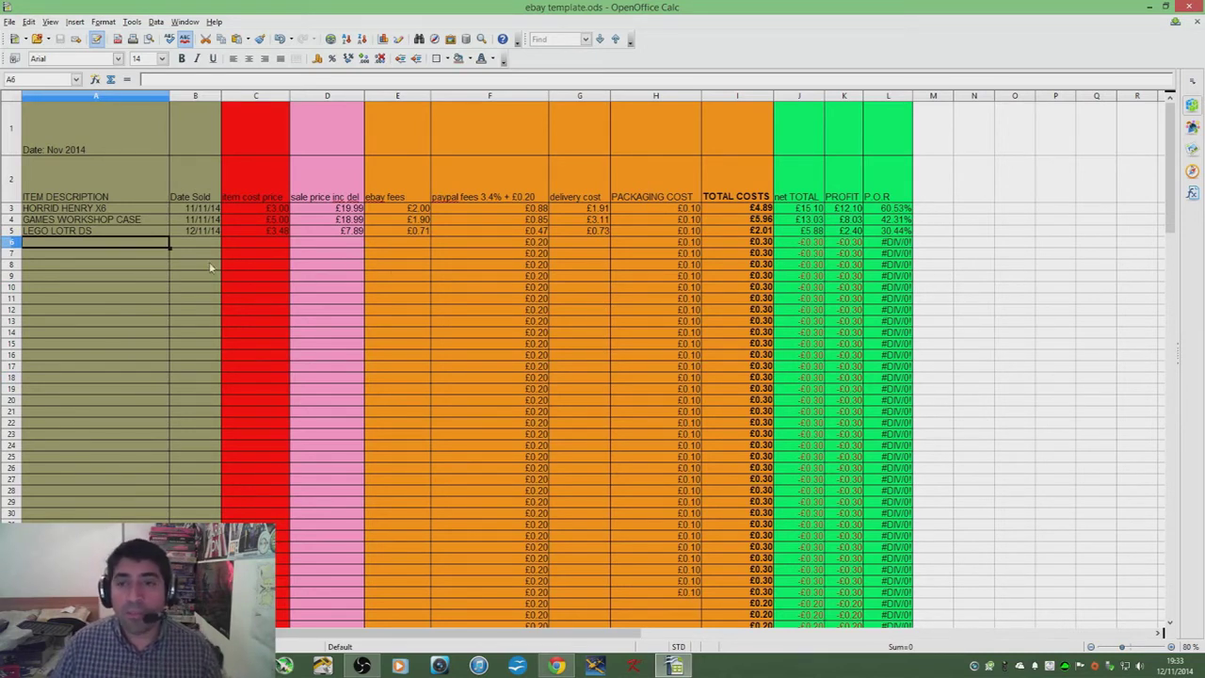
key(Up)
key(Up)
key(Up)
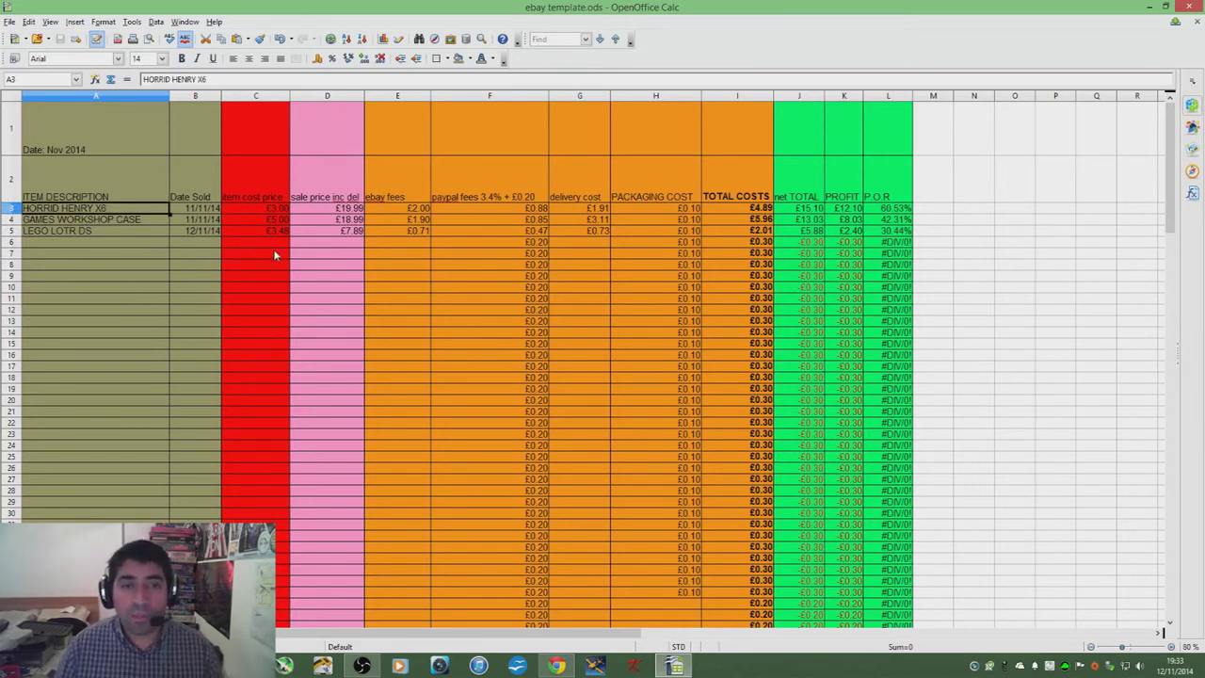
Go through the HORRID HENRY X6 row's item cost, sale price, eBay fees, PayPal fees, delivery cost and packaging cost.
click(243, 254)
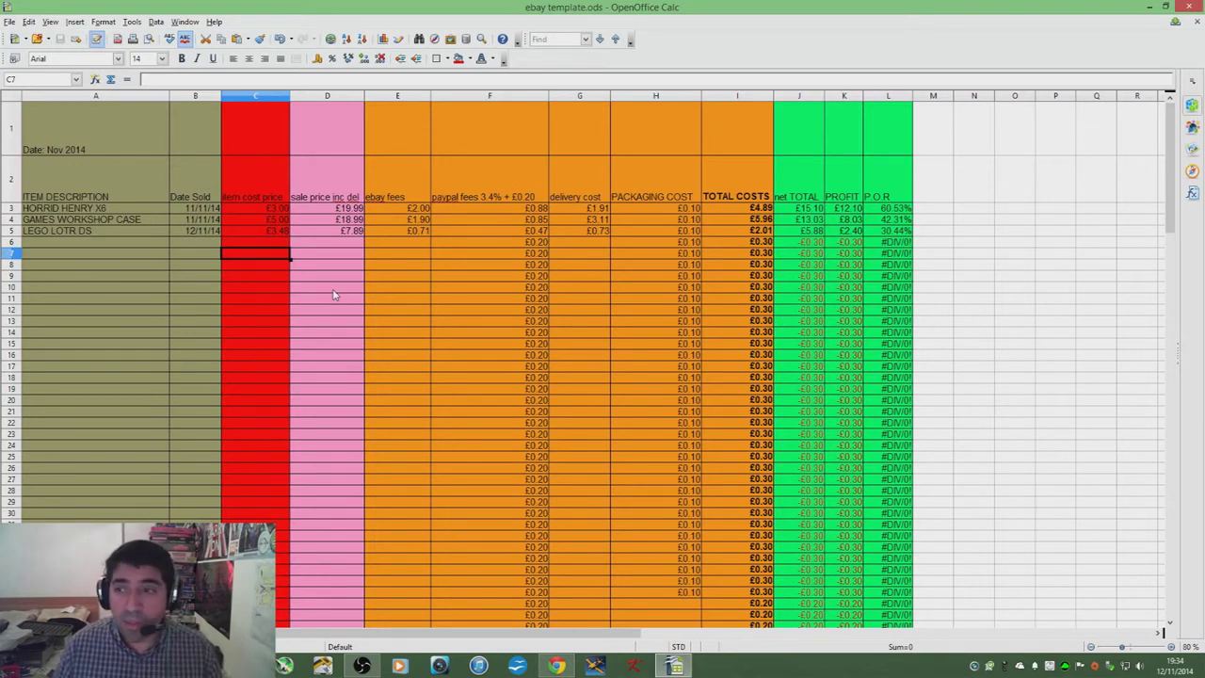
click(264, 290)
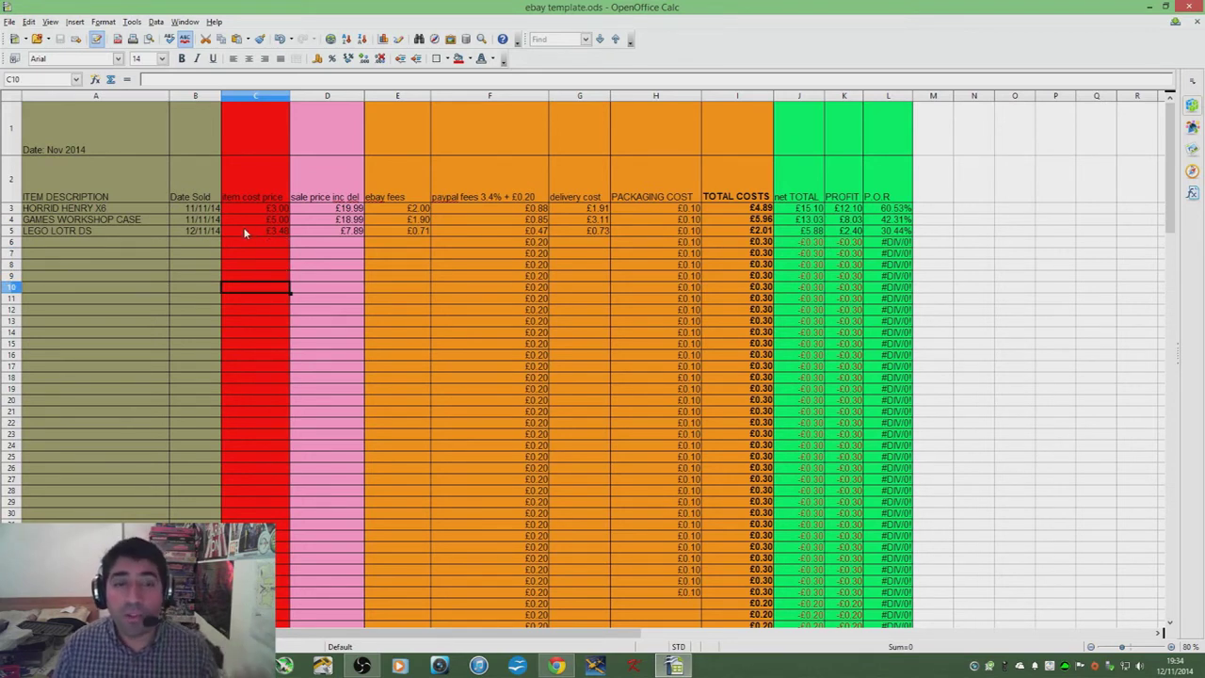
click(100, 210)
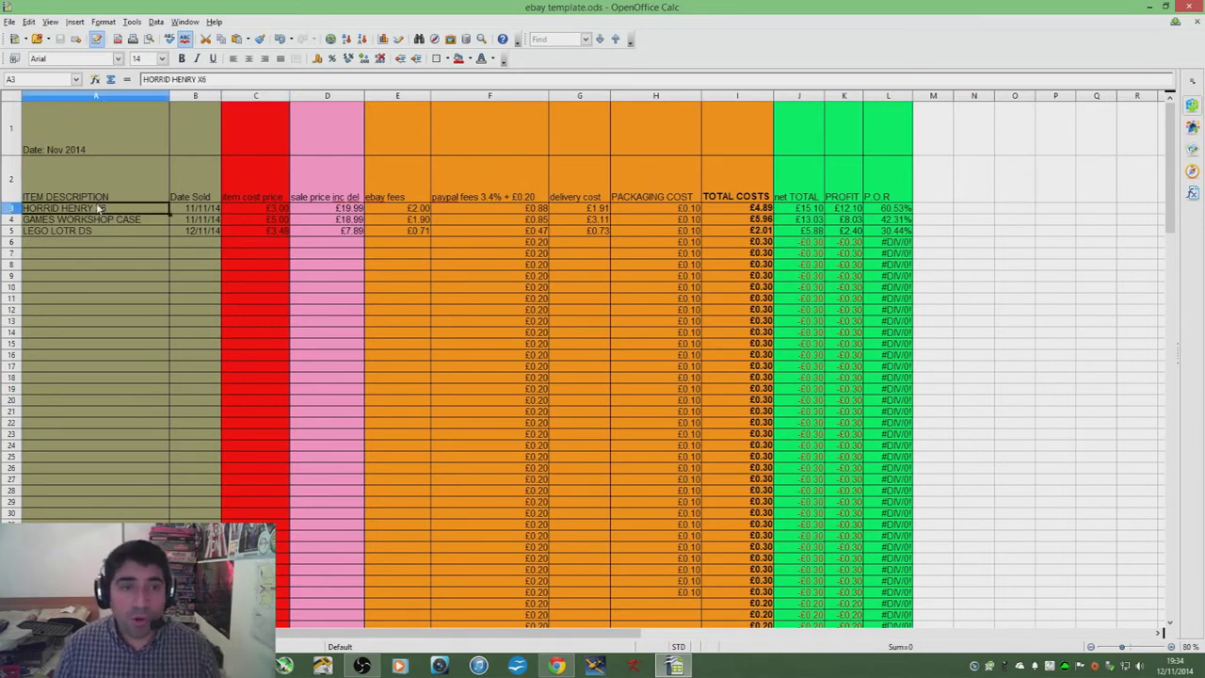
click(256, 212)
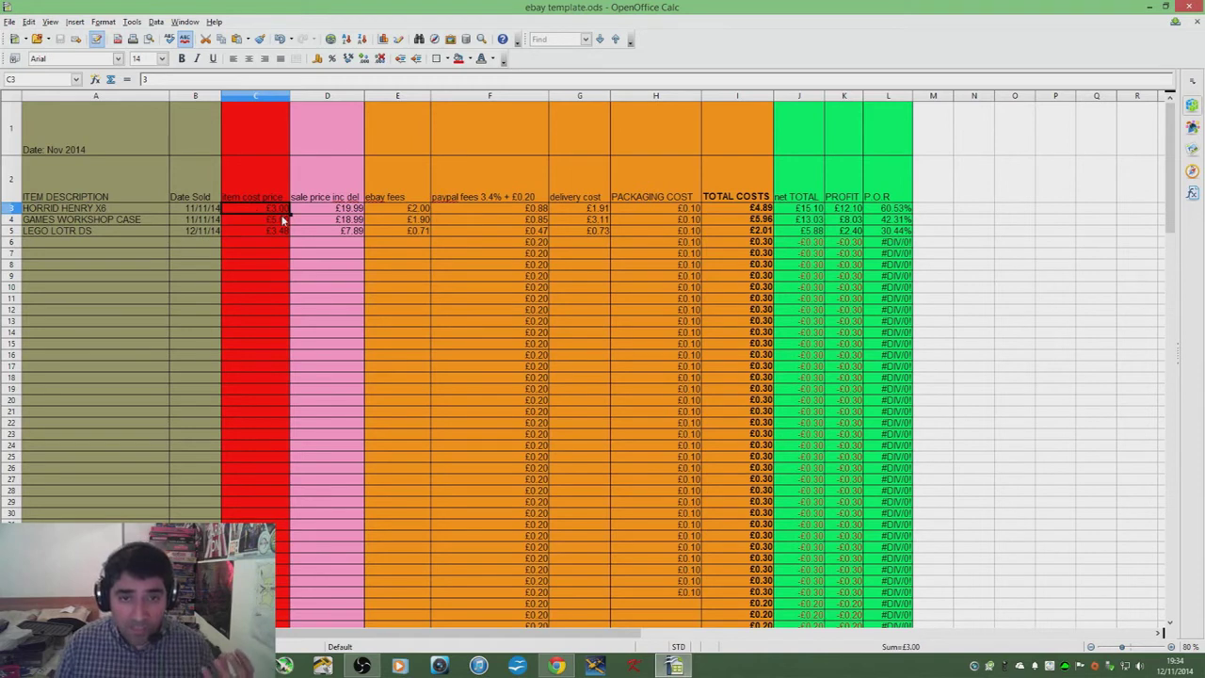
click(351, 212)
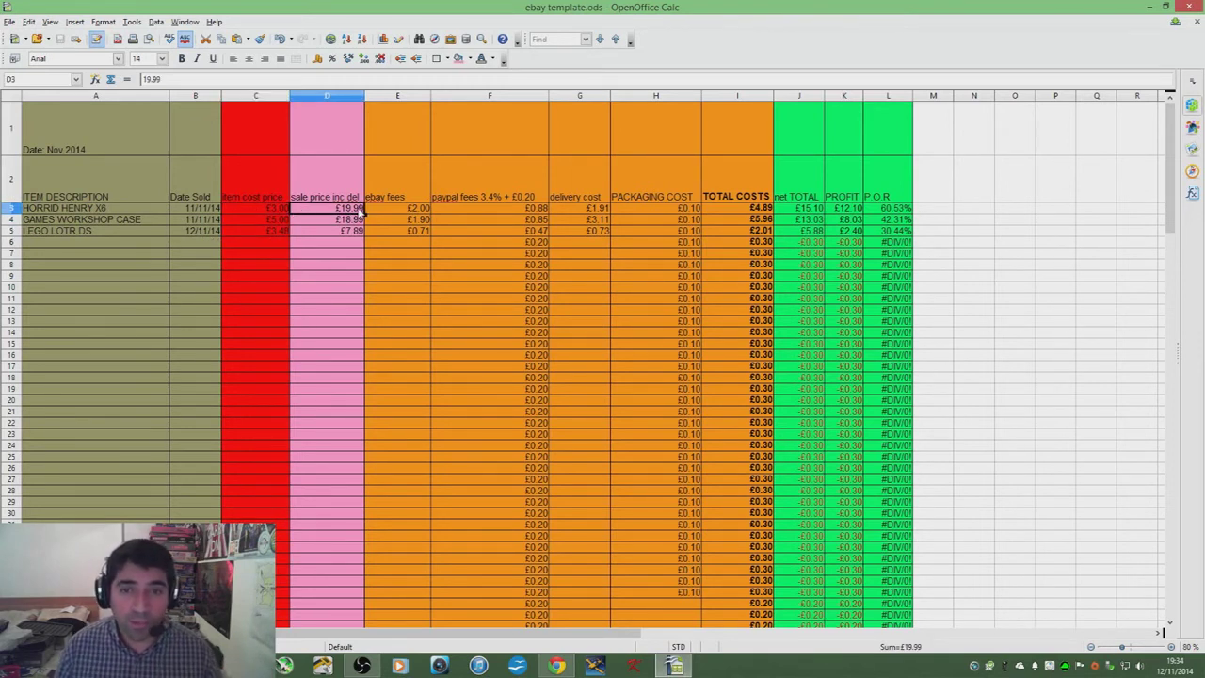
click(415, 213)
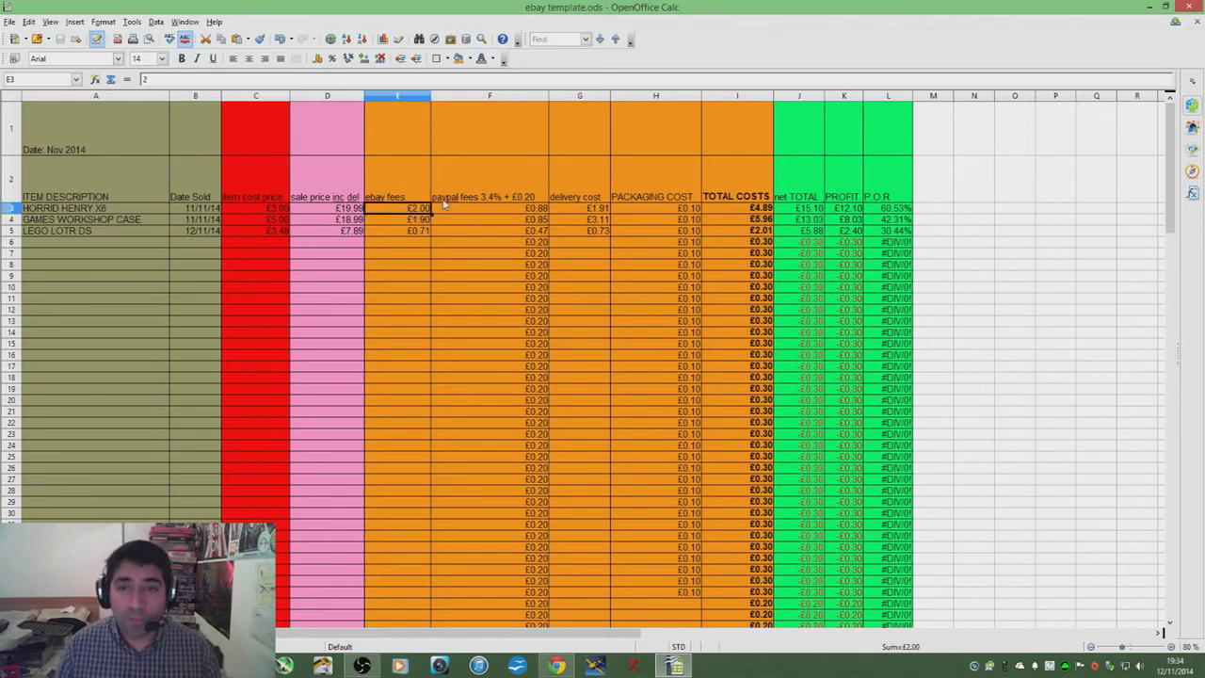
click(533, 215)
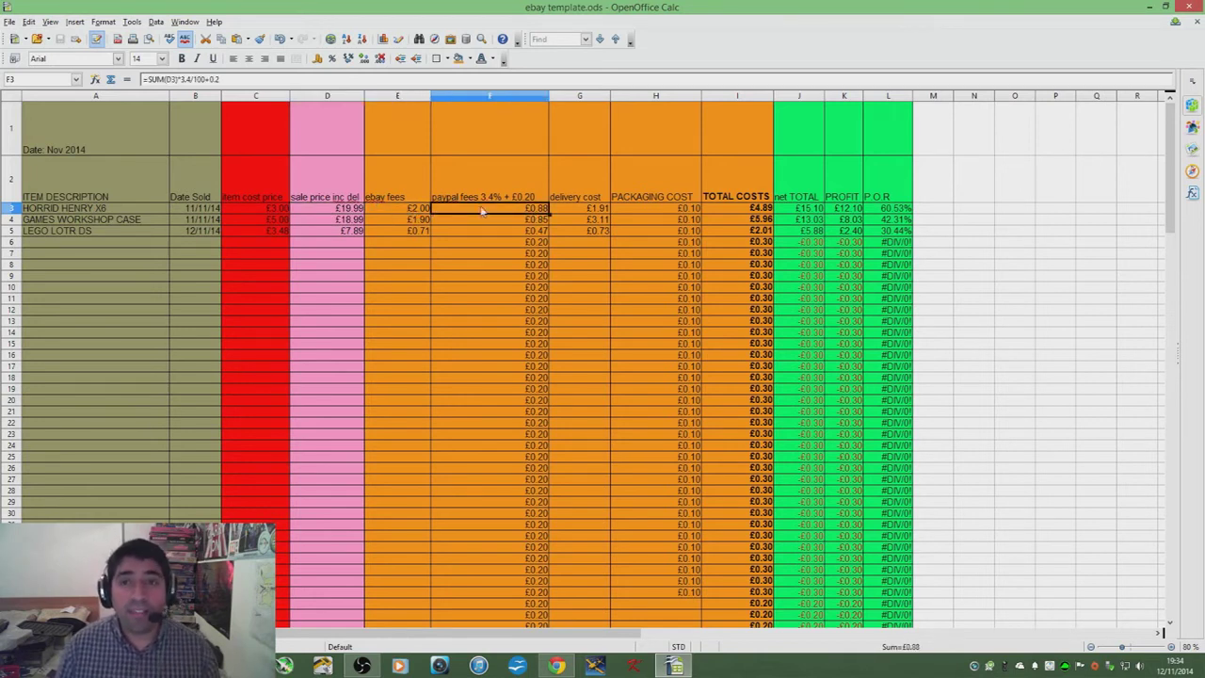
click(593, 213)
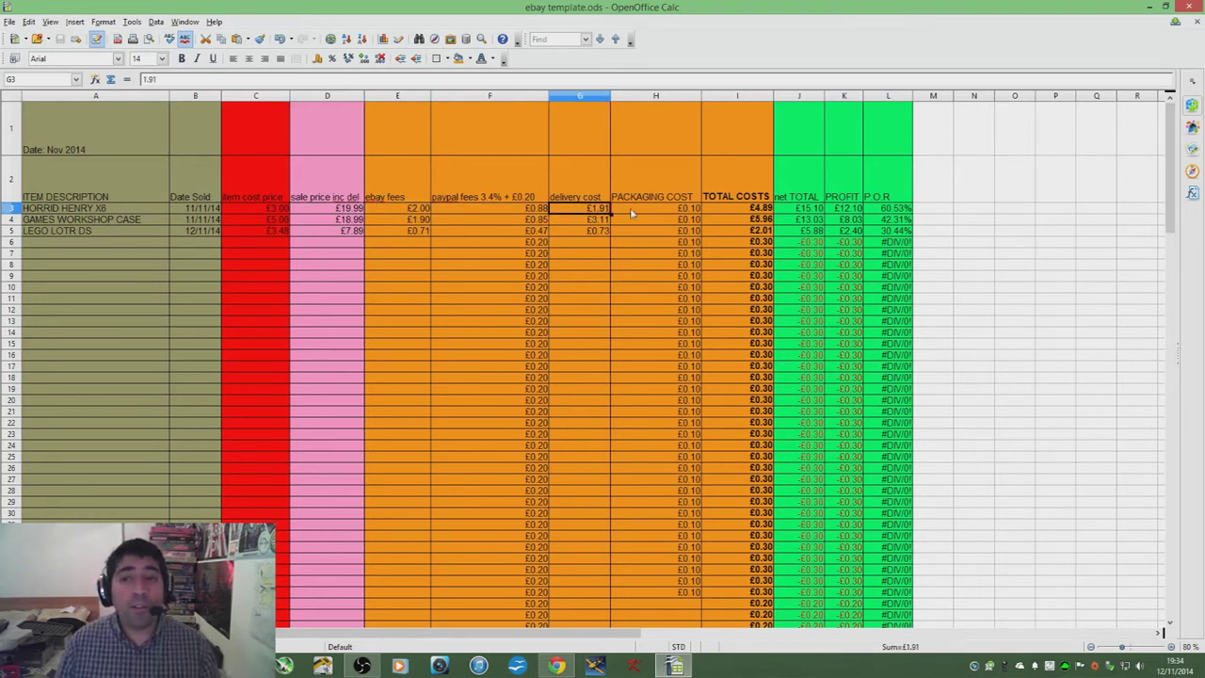
click(691, 212)
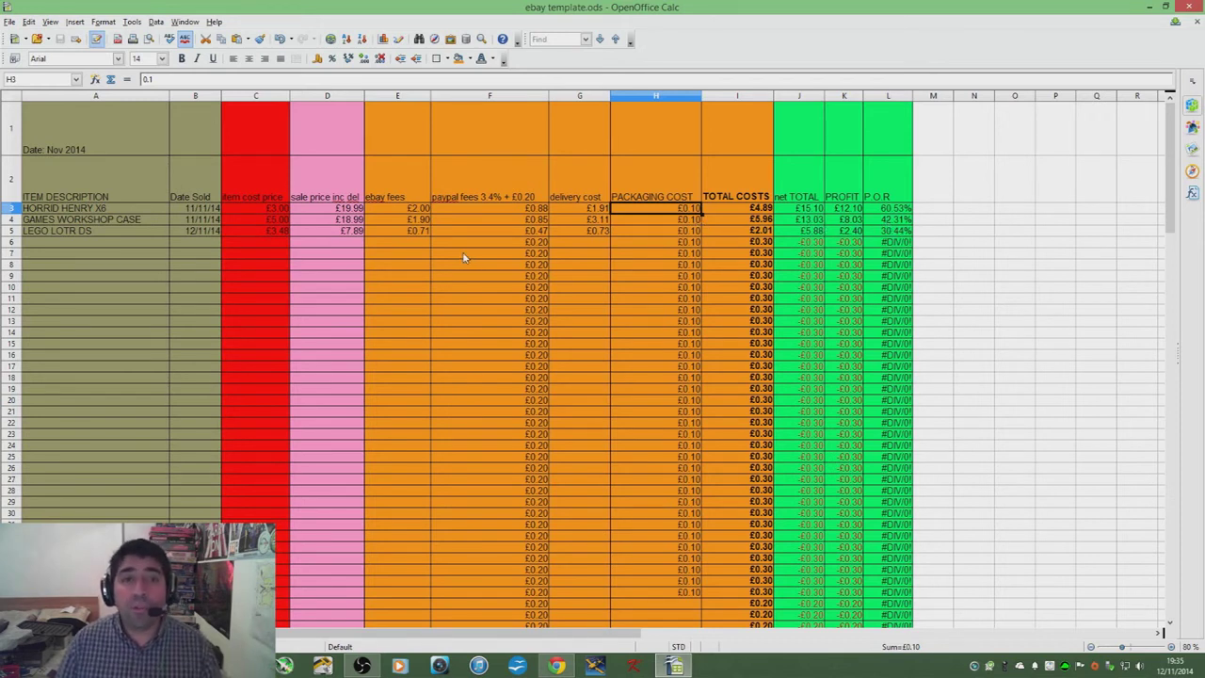
Check the item cost price and delivery cost in the LEGO LOTR DS row.
click(59, 233)
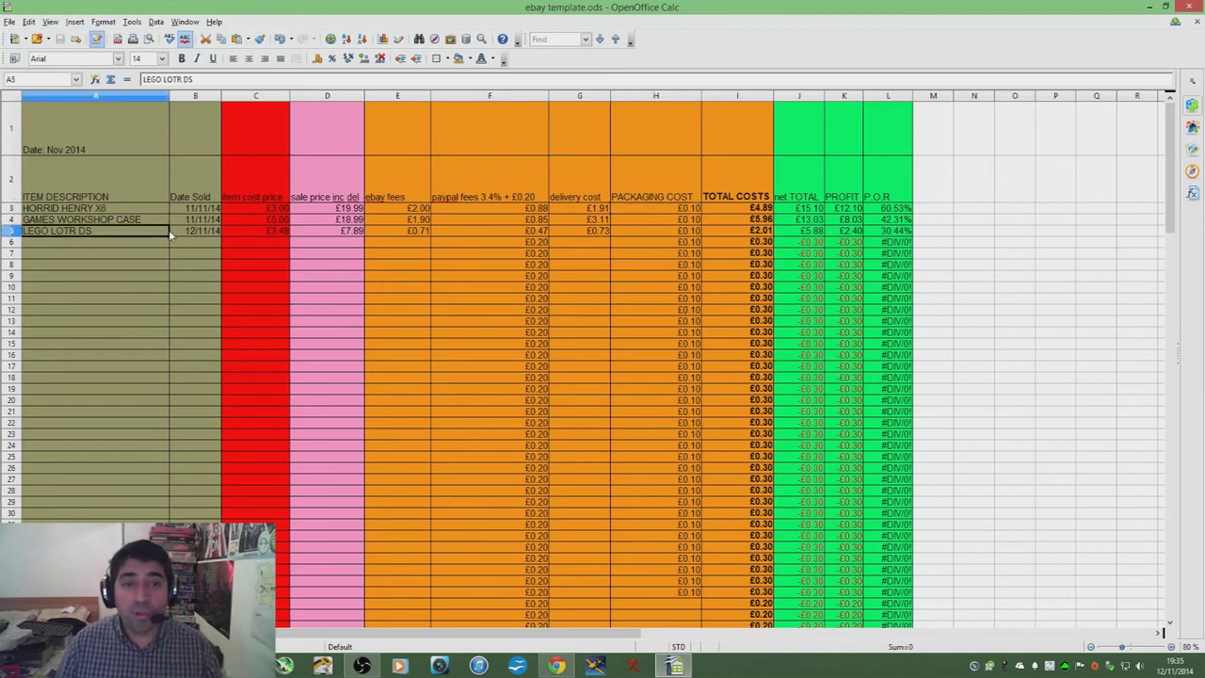
click(274, 231)
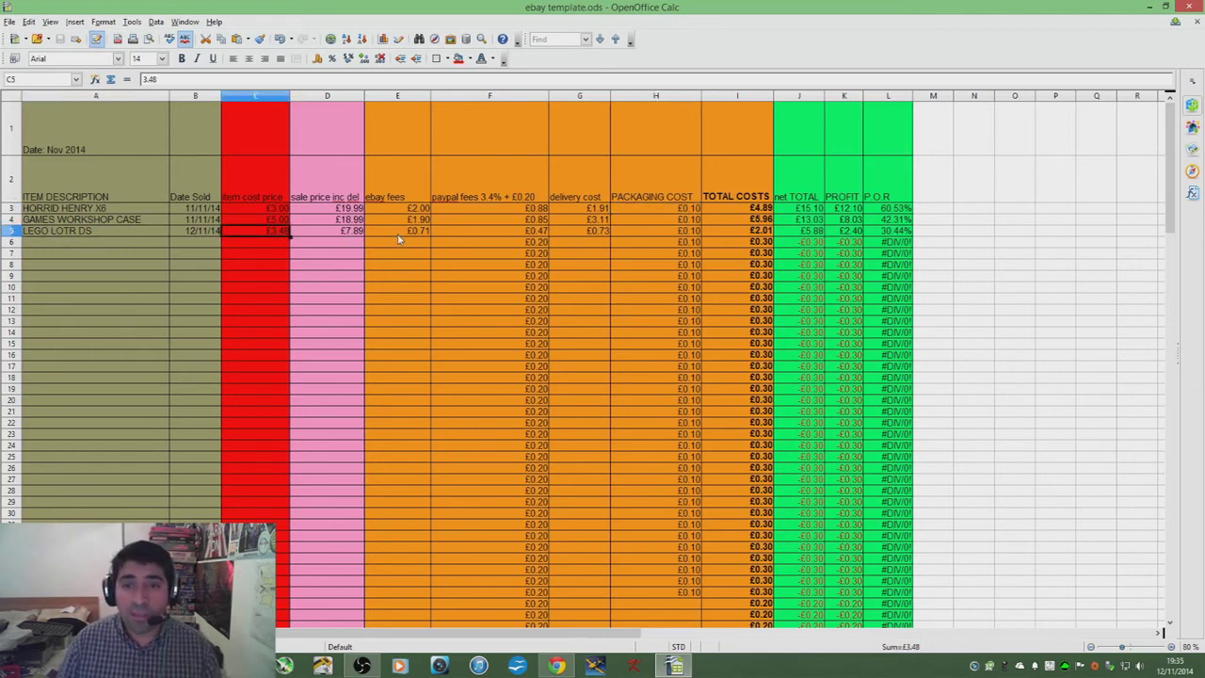
click(593, 234)
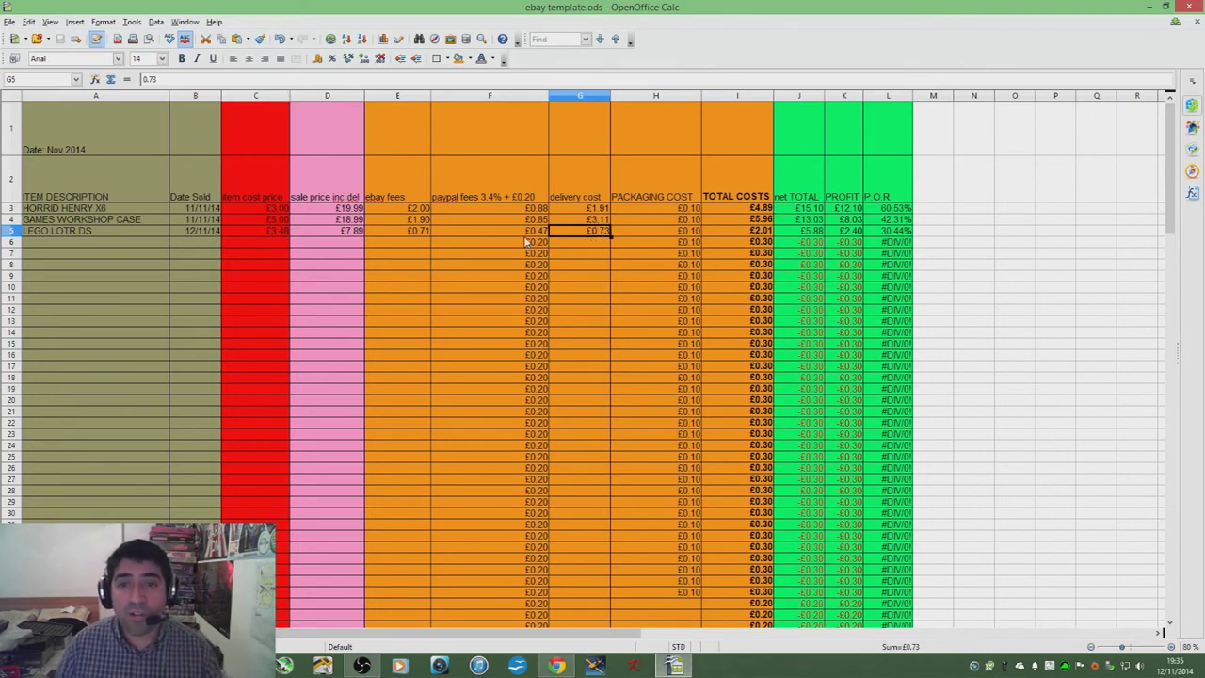
click(264, 234)
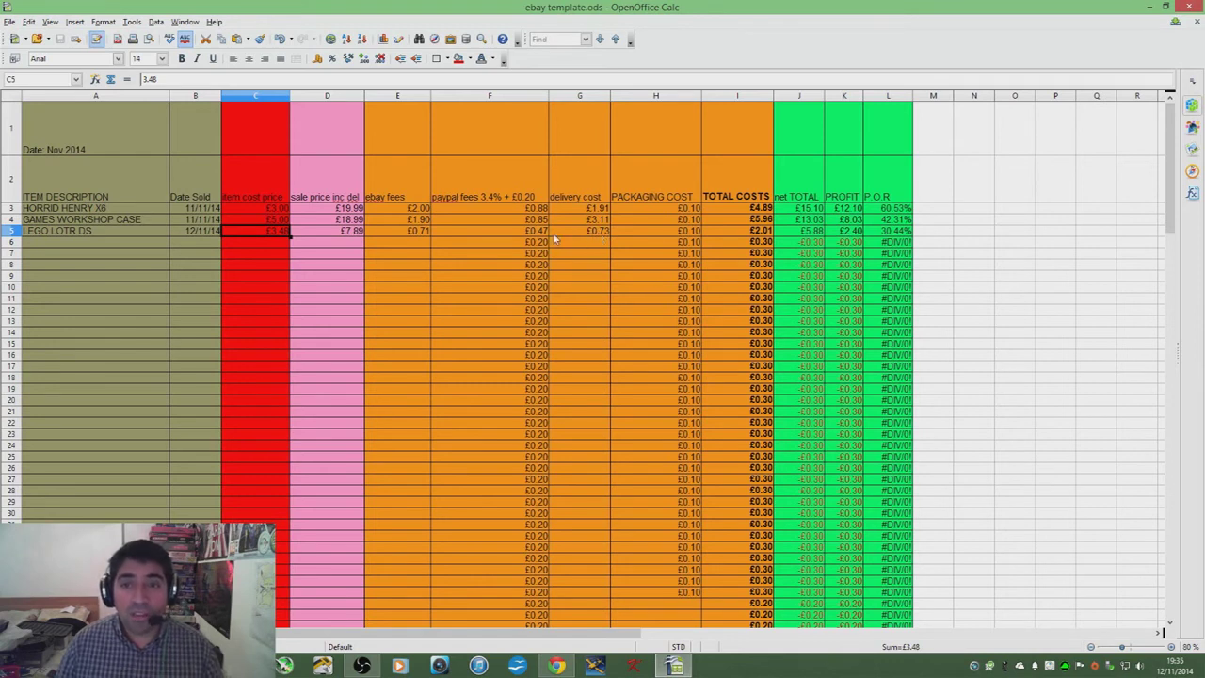
Try a delivery cost of 1.17 for the LEGO LOTR DS item.
click(601, 231)
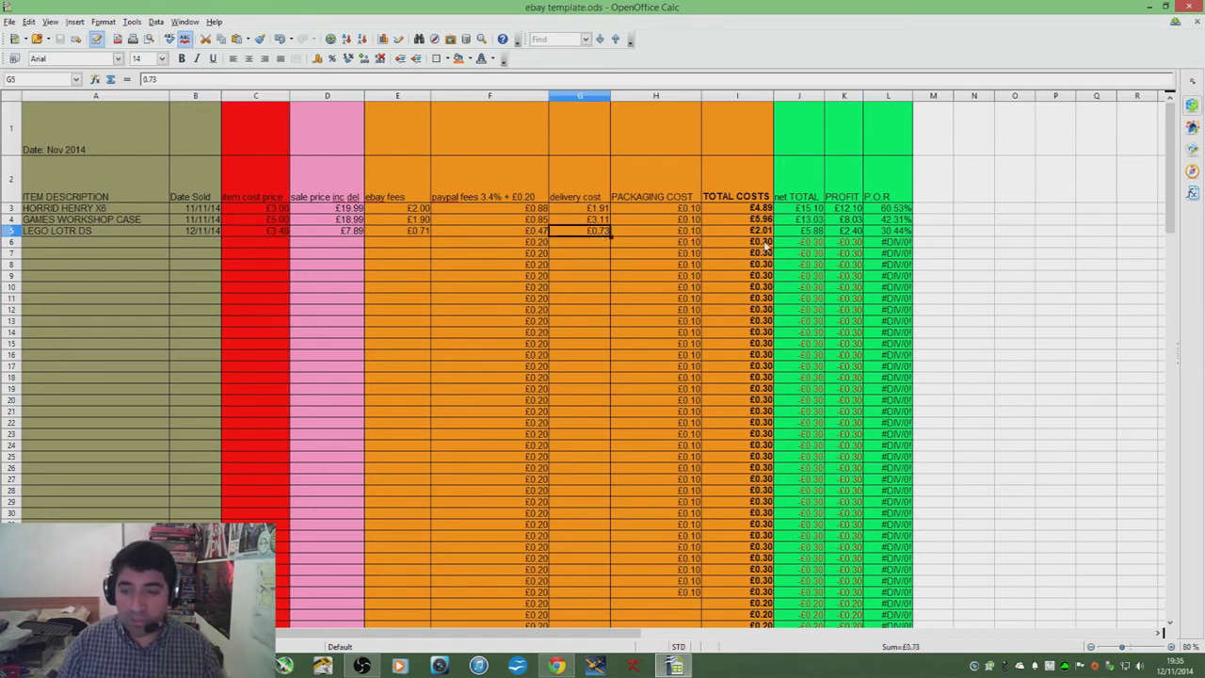
text(1.1)
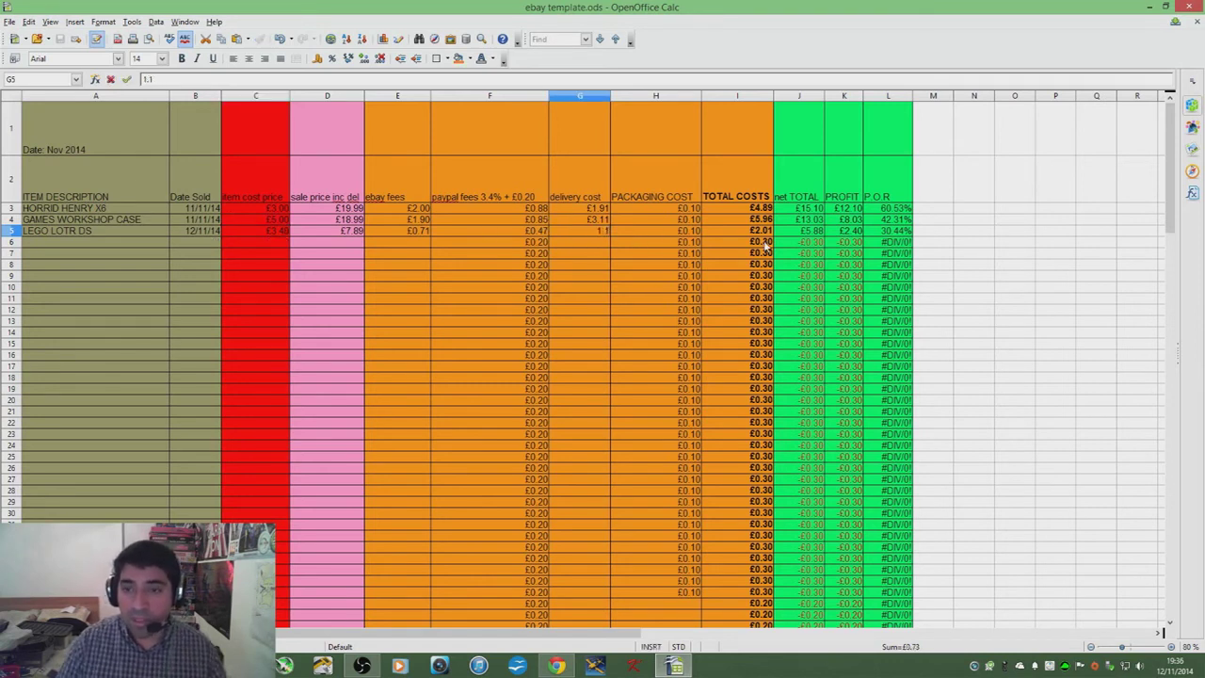
text(177)
key(Return)
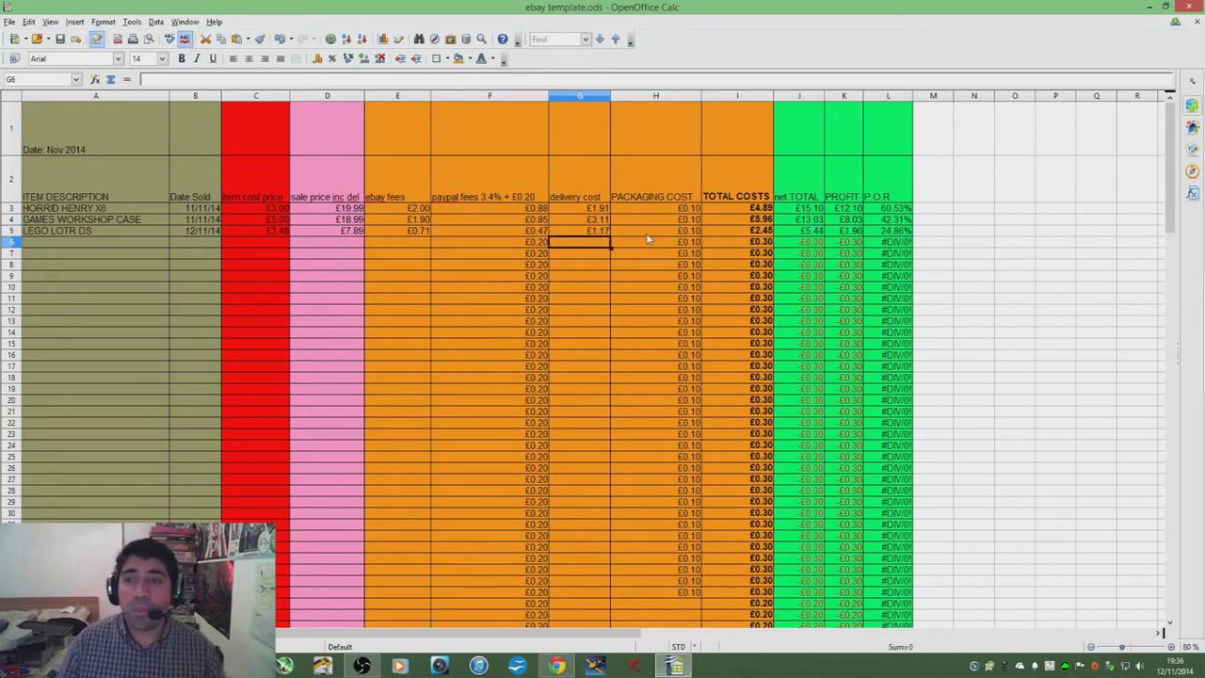
Set the LEGO LOTR DS delivery cost back to 0.73.
click(604, 234)
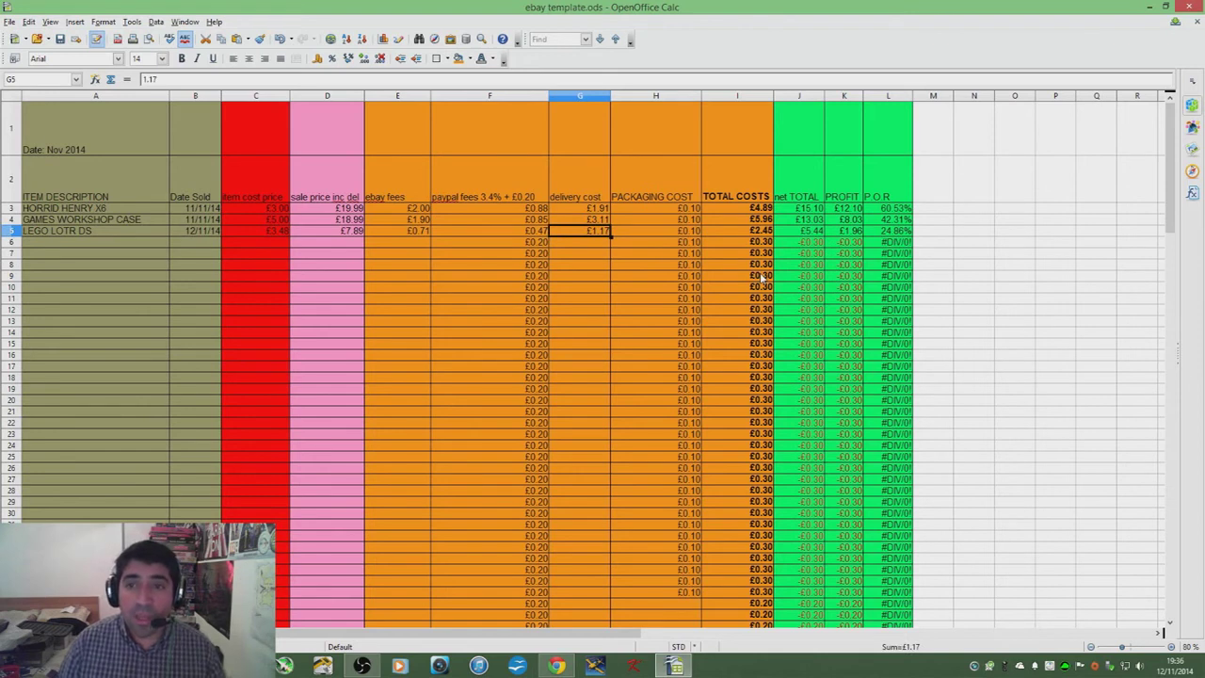
key(BackSpace)
text(.73)
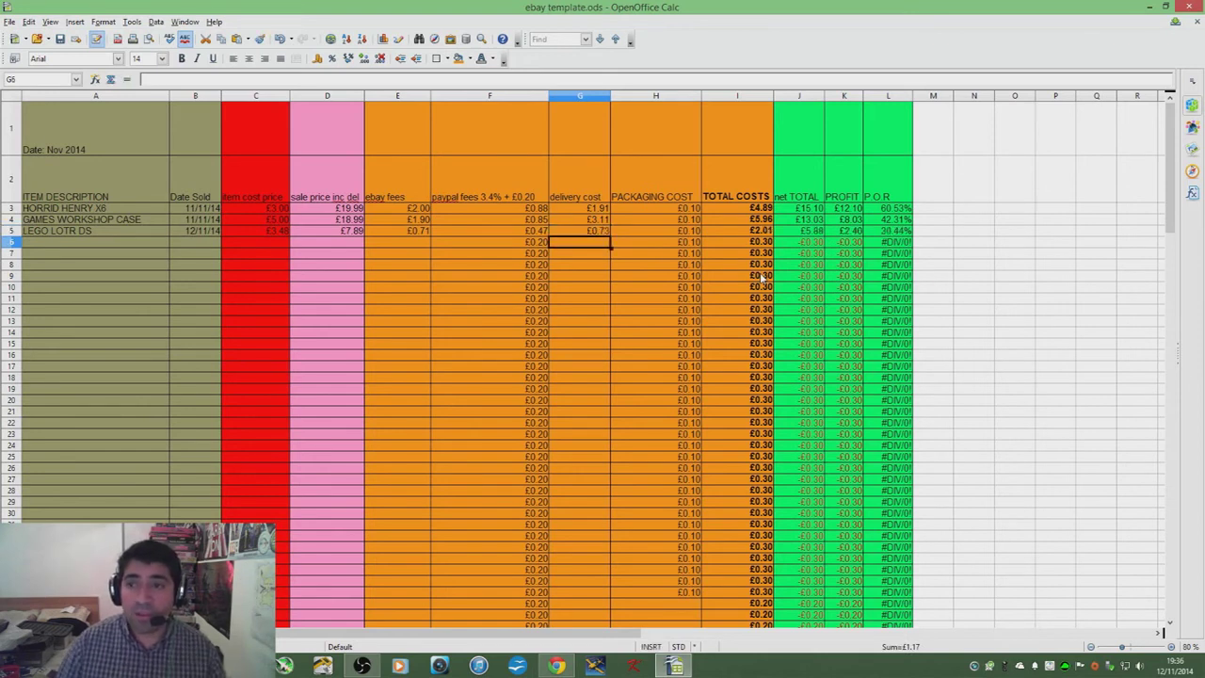
key(Up)
Review the LEGO LOTR DS row's packaging cost, PayPal fee formula, item cost price and date sold.
click(700, 235)
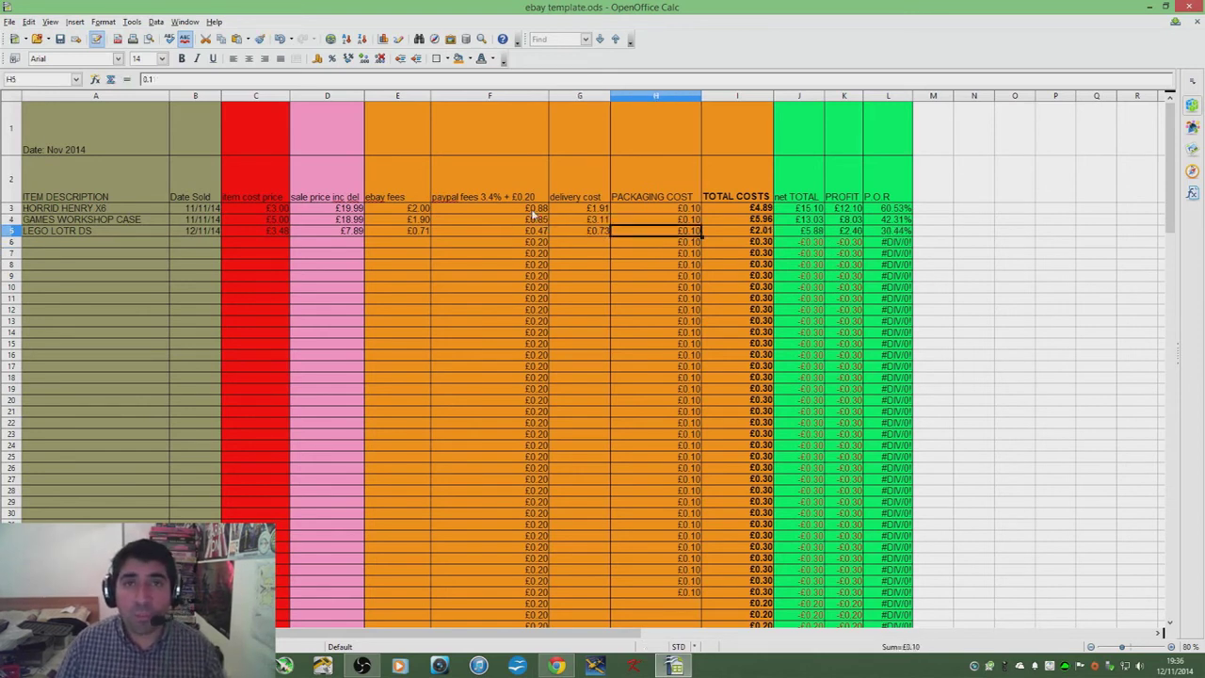
click(512, 231)
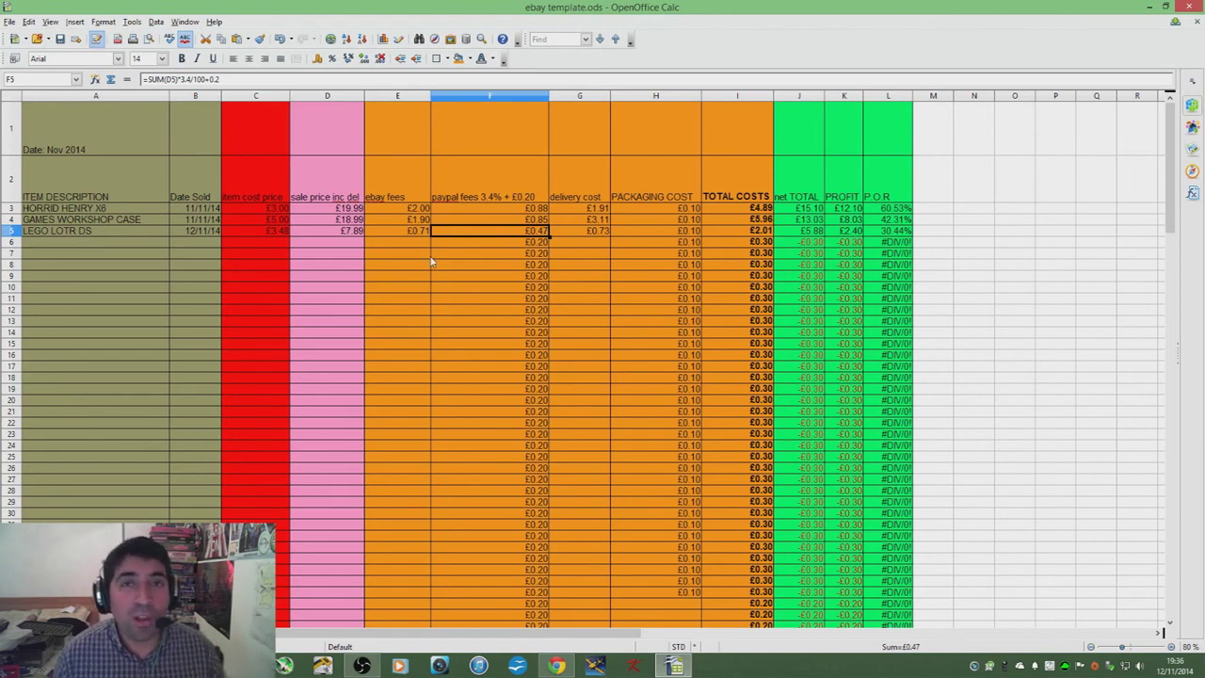
click(232, 231)
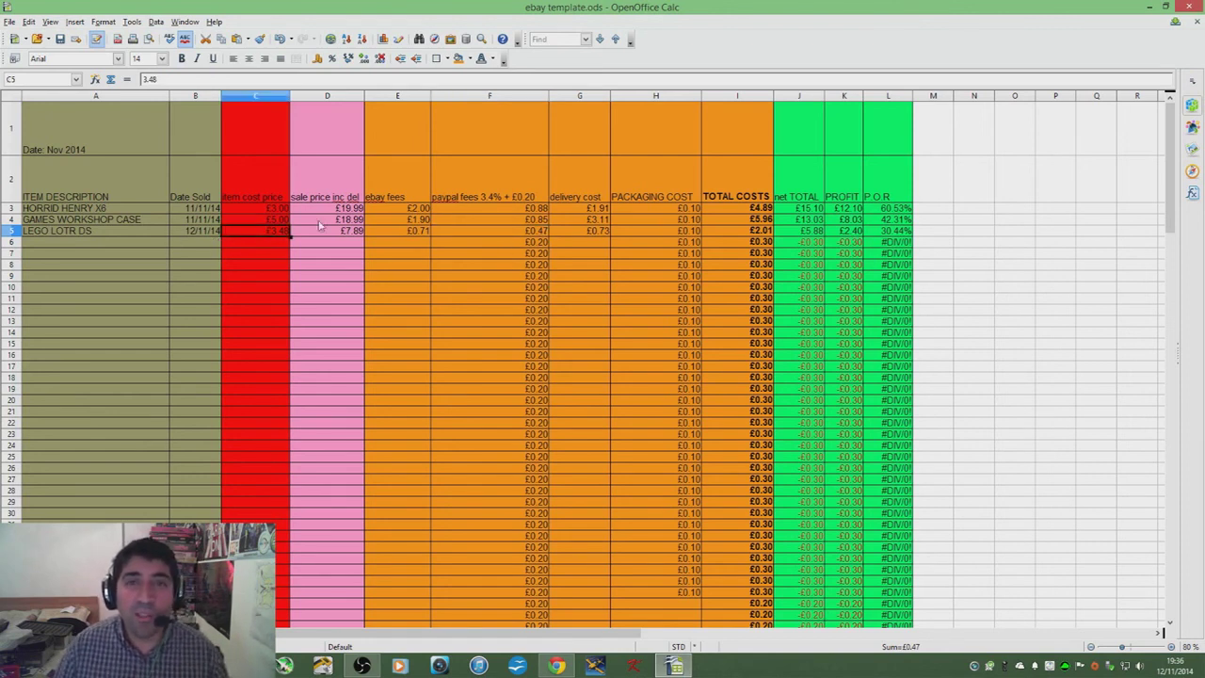
click(321, 223)
click(329, 243)
click(212, 231)
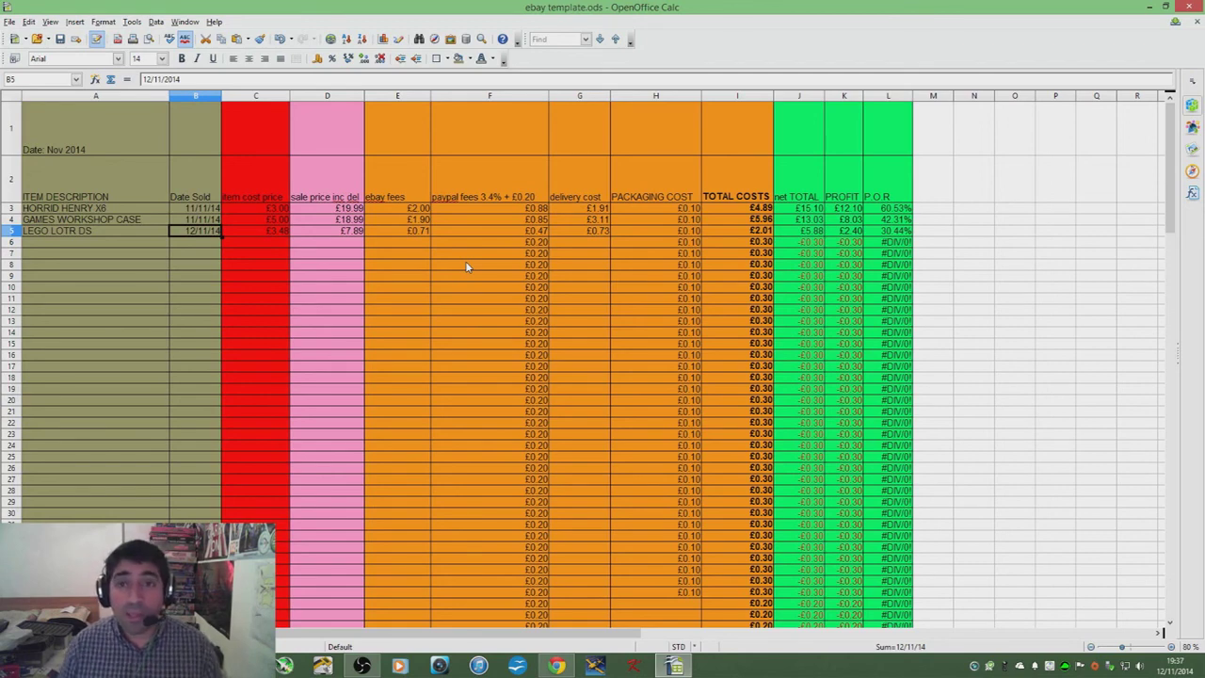
scroll(341, 269, down, 1)
scroll(341, 273, up, 1)
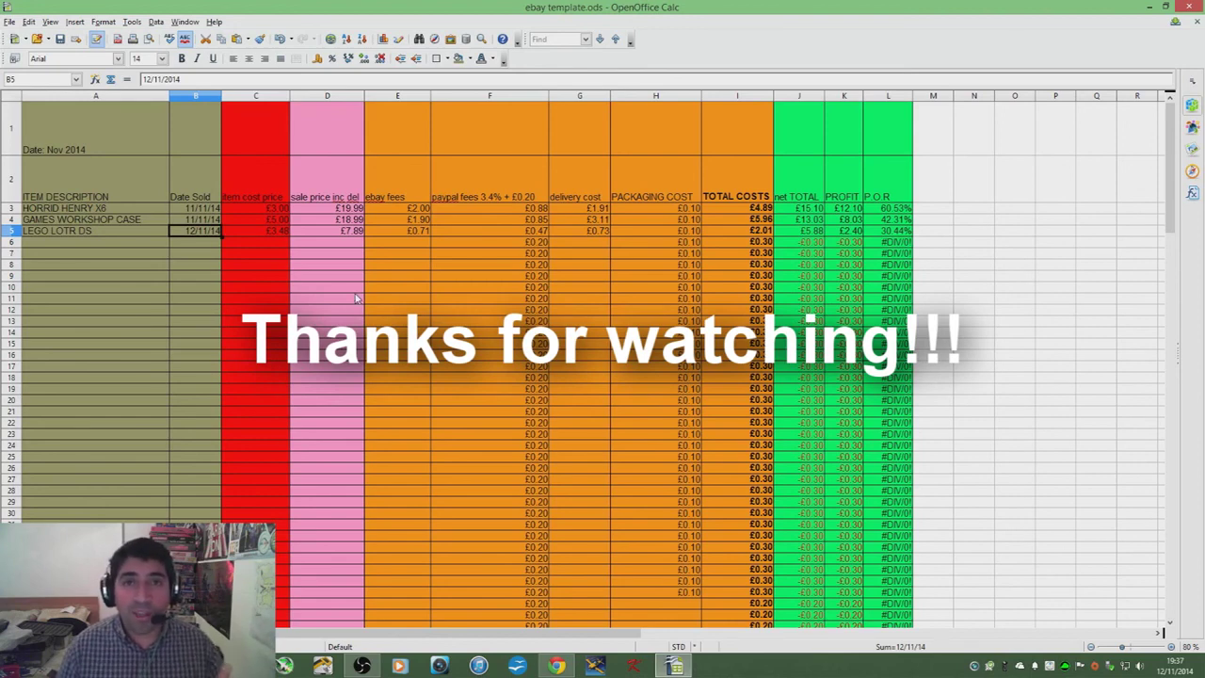
click(361, 666)
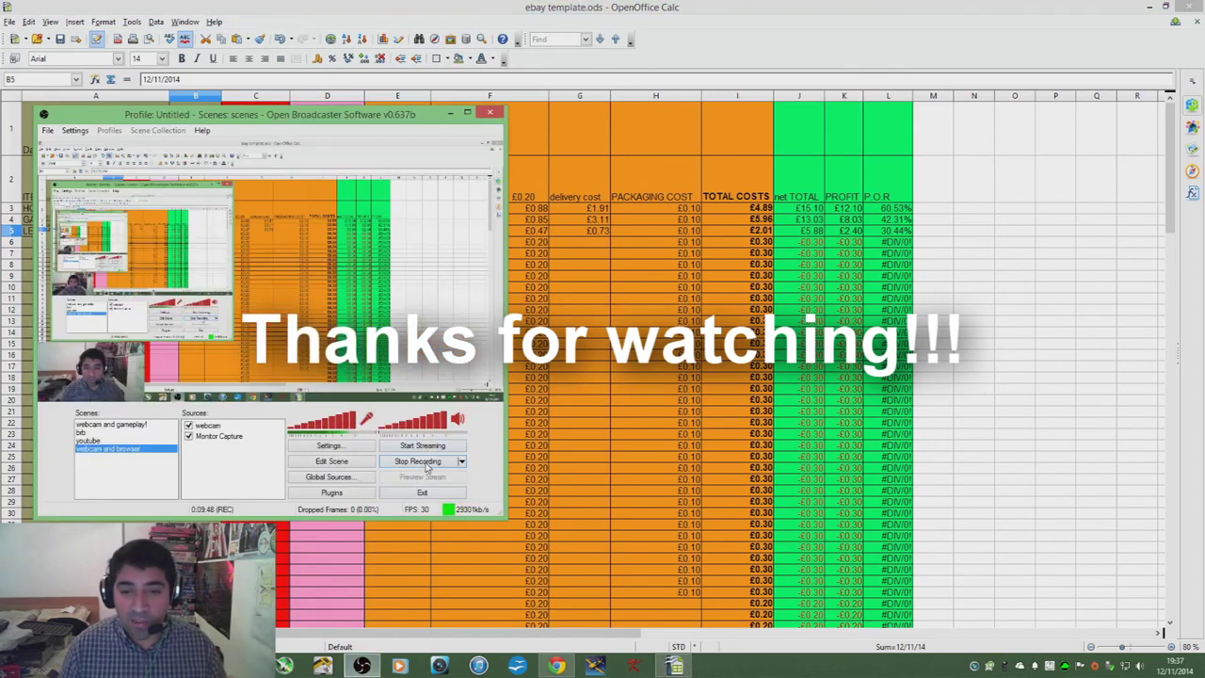